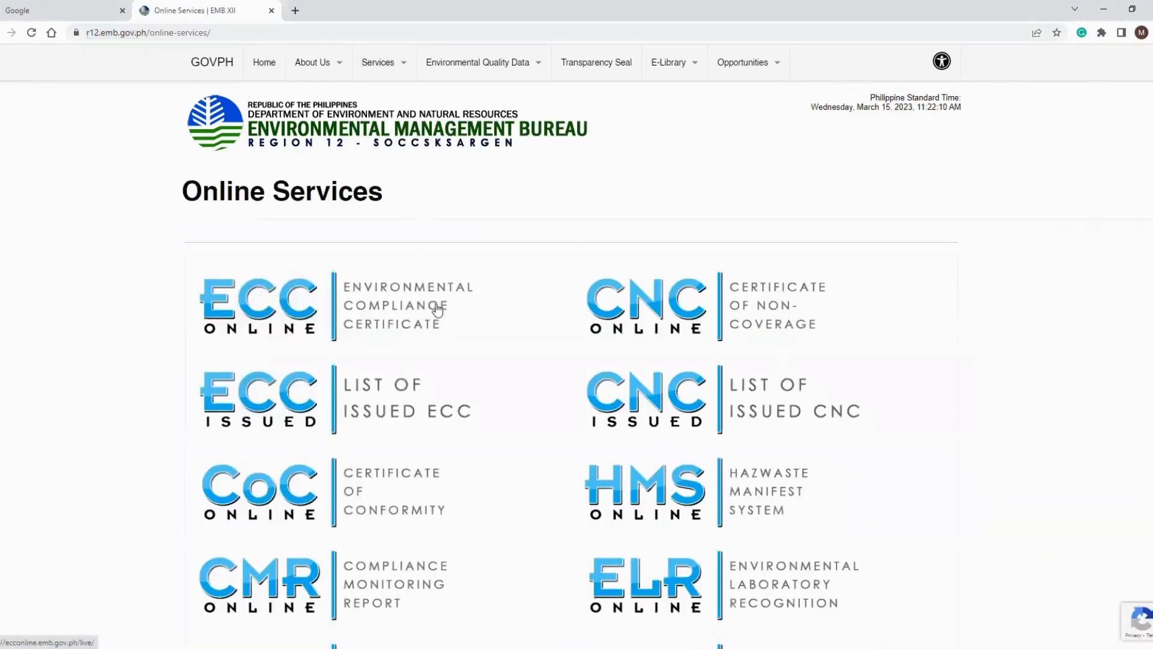
# Open the CNC Online tile from EMB Region 12's Online Services page in a new tab, then return to Google.
pyautogui.scroll(-1, 430, 324)
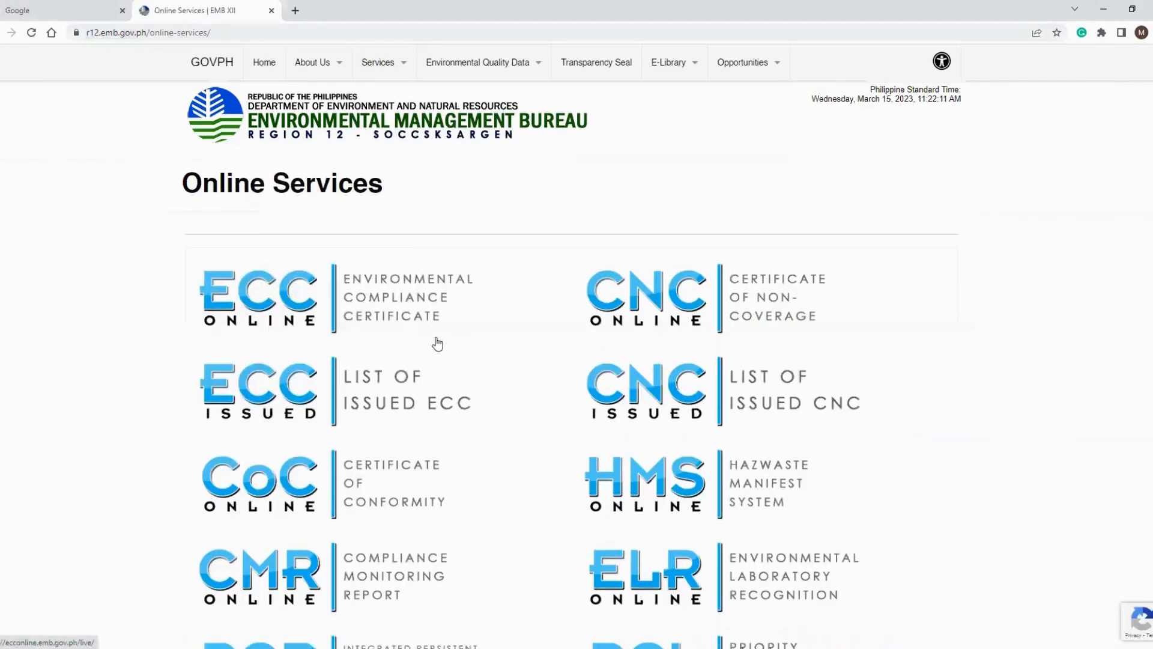
pyautogui.scroll(-8, 437, 343)
pyautogui.scroll(2, 438, 343)
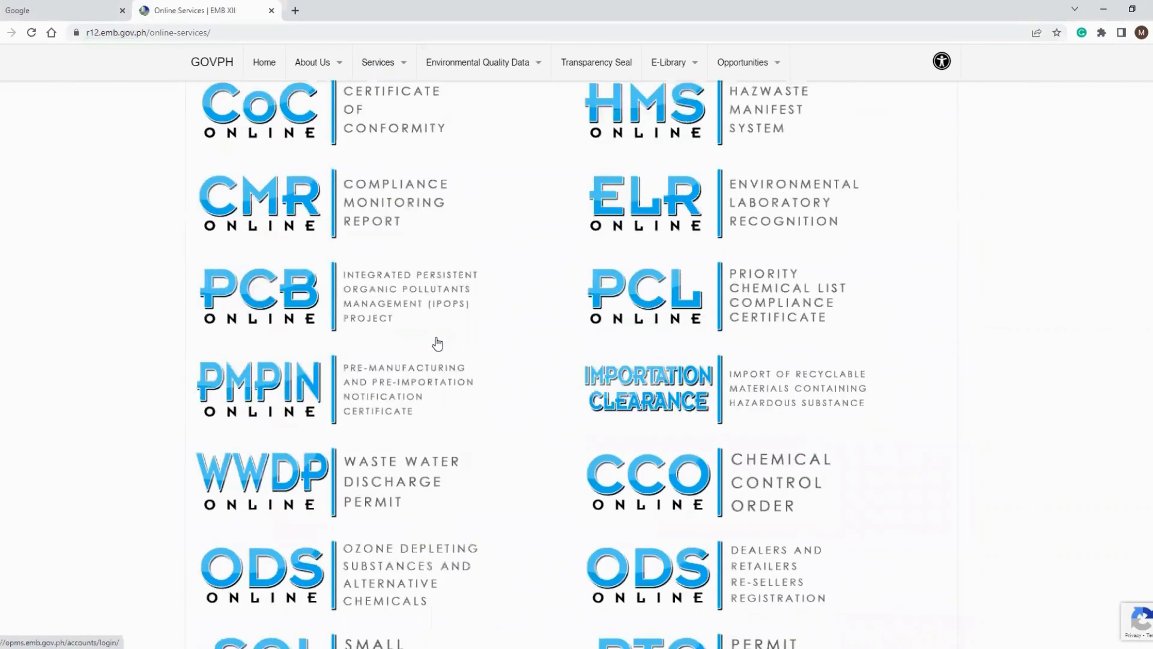
pyautogui.scroll(6, 437, 343)
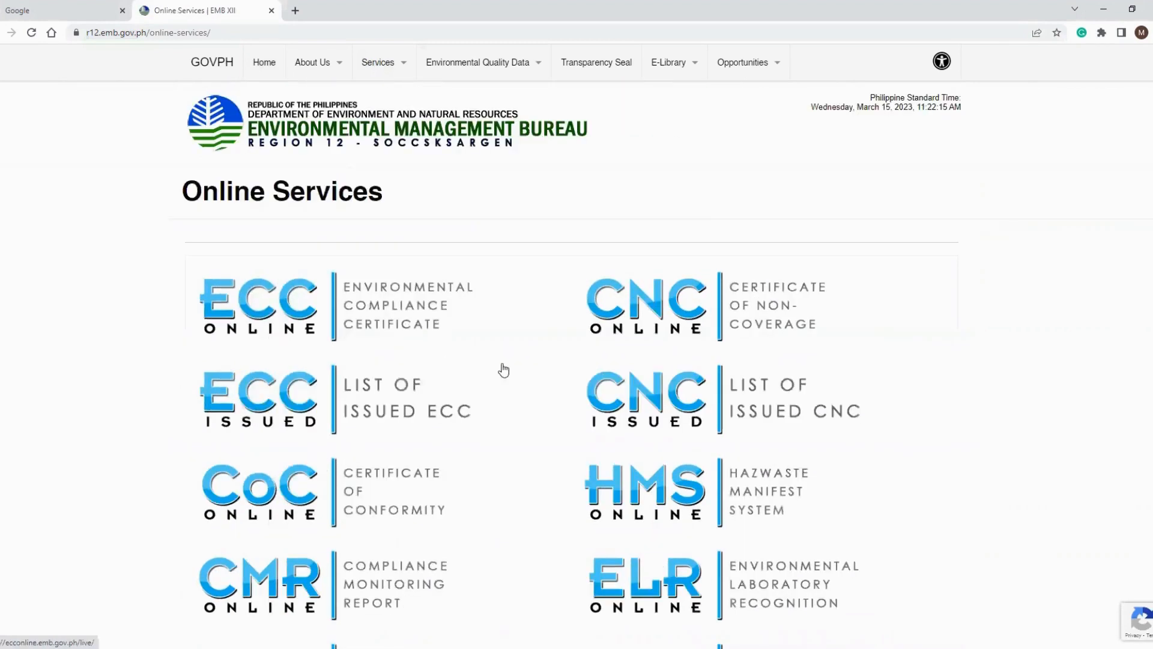
pyautogui.click(654, 306)
pyautogui.hotkey('ctrl', '1')
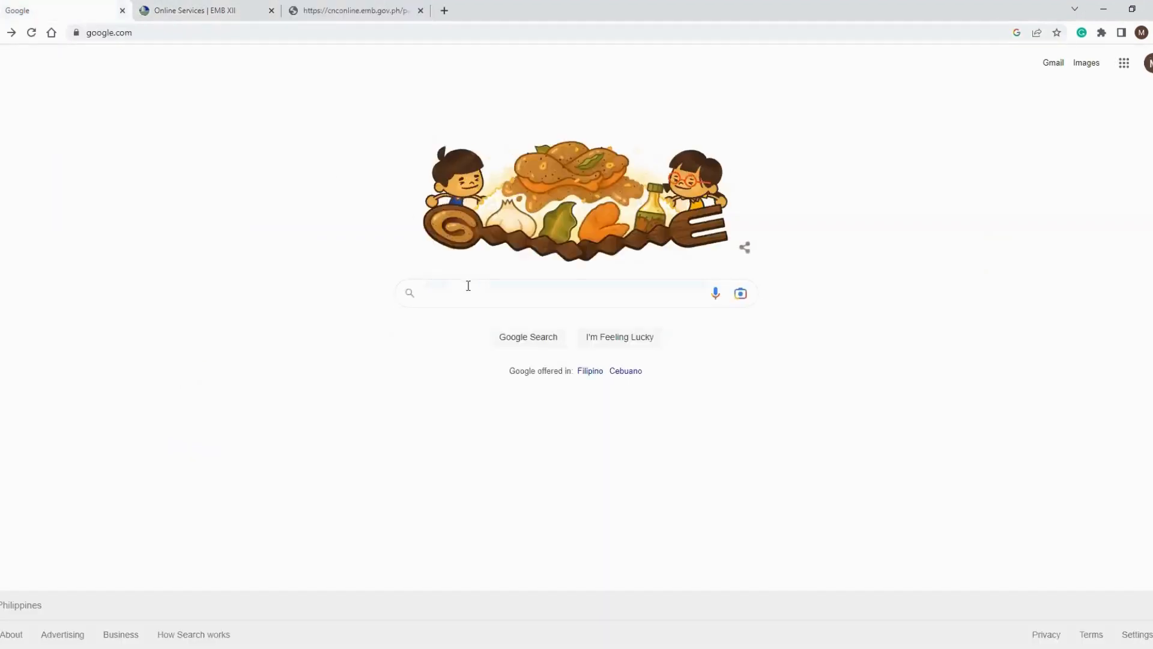
# Google 'cnc online' and open the 'CNC Online Application - Environmental Management Bureau' result.
pyautogui.click(471, 294)
pyautogui.write('cnc online')
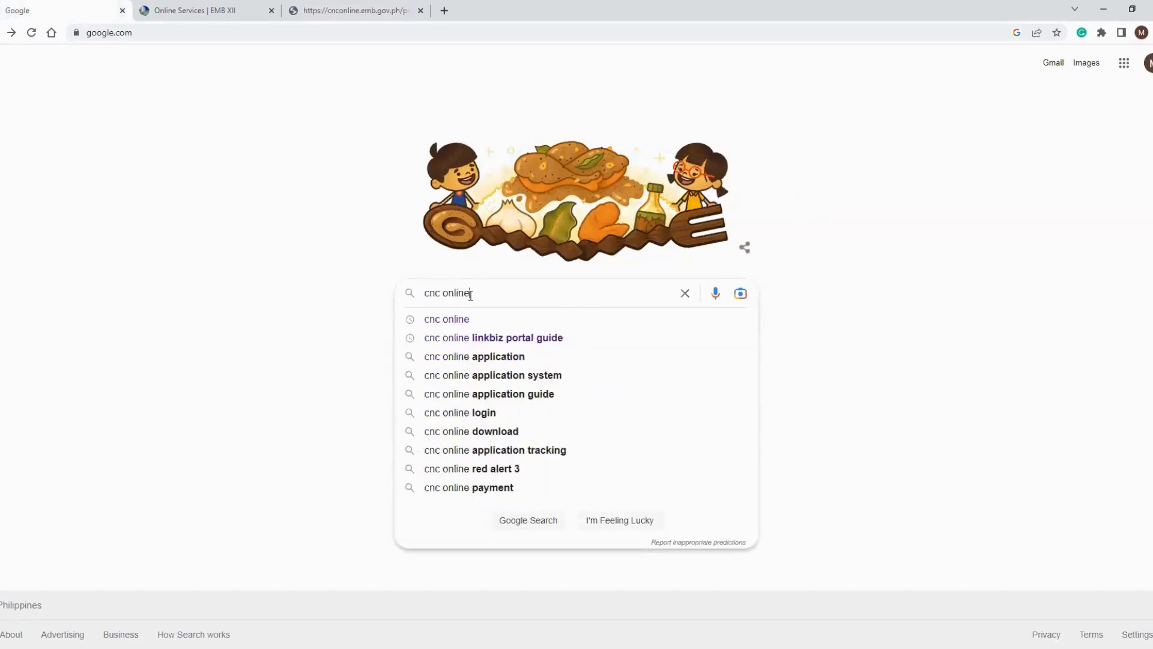
pyautogui.press('Return')
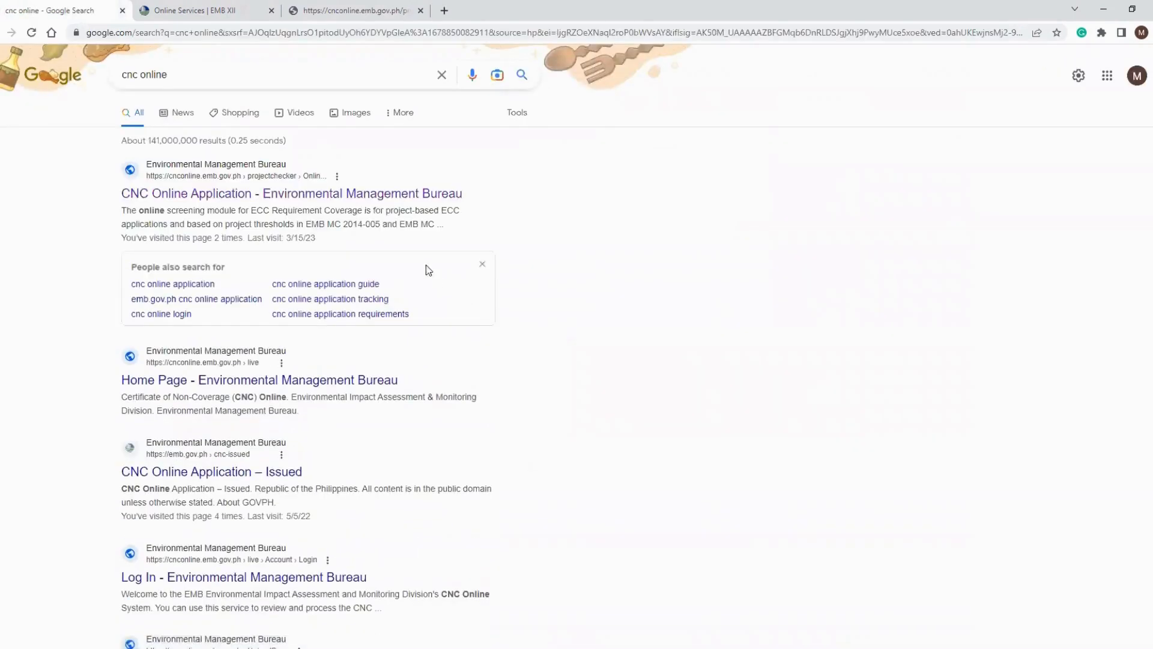
pyautogui.click(309, 194)
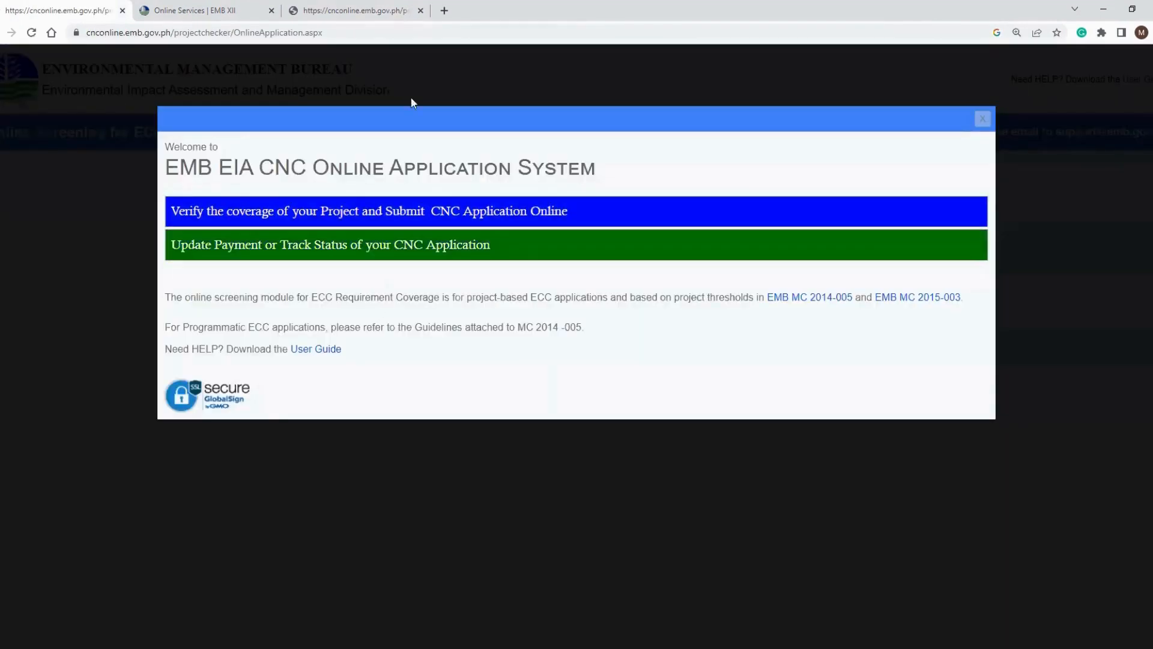
# On the CNC welcome page, choose 'Verify the coverage of your Project and Submit CNC Application Online'.
pyautogui.click(353, 12)
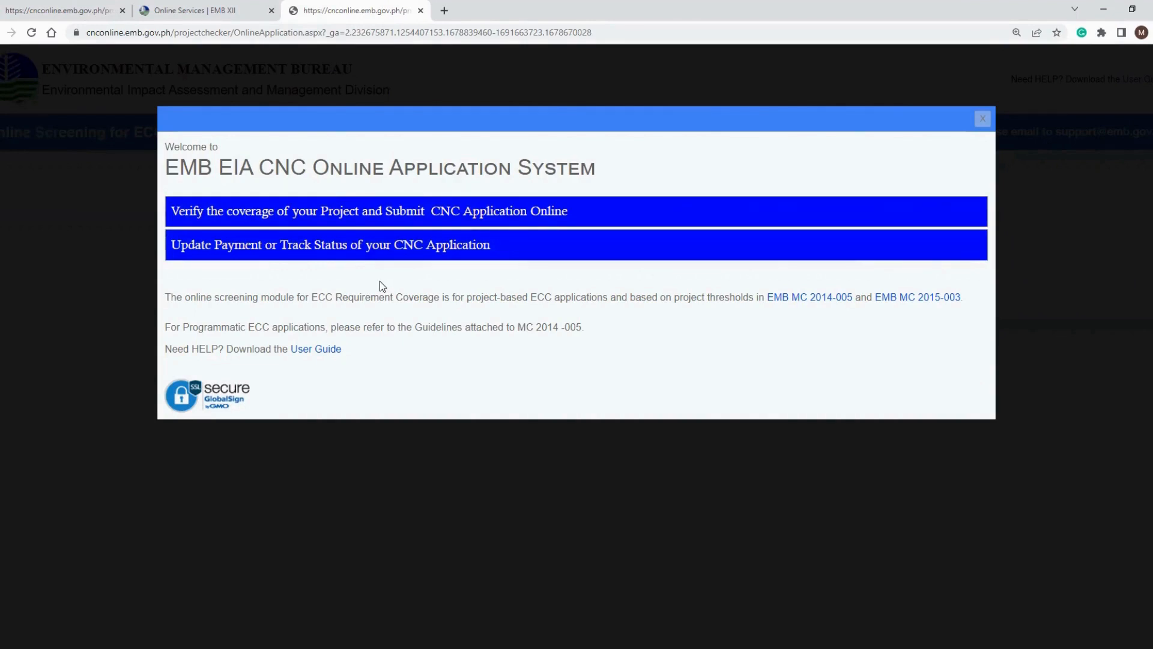
pyautogui.click(485, 207)
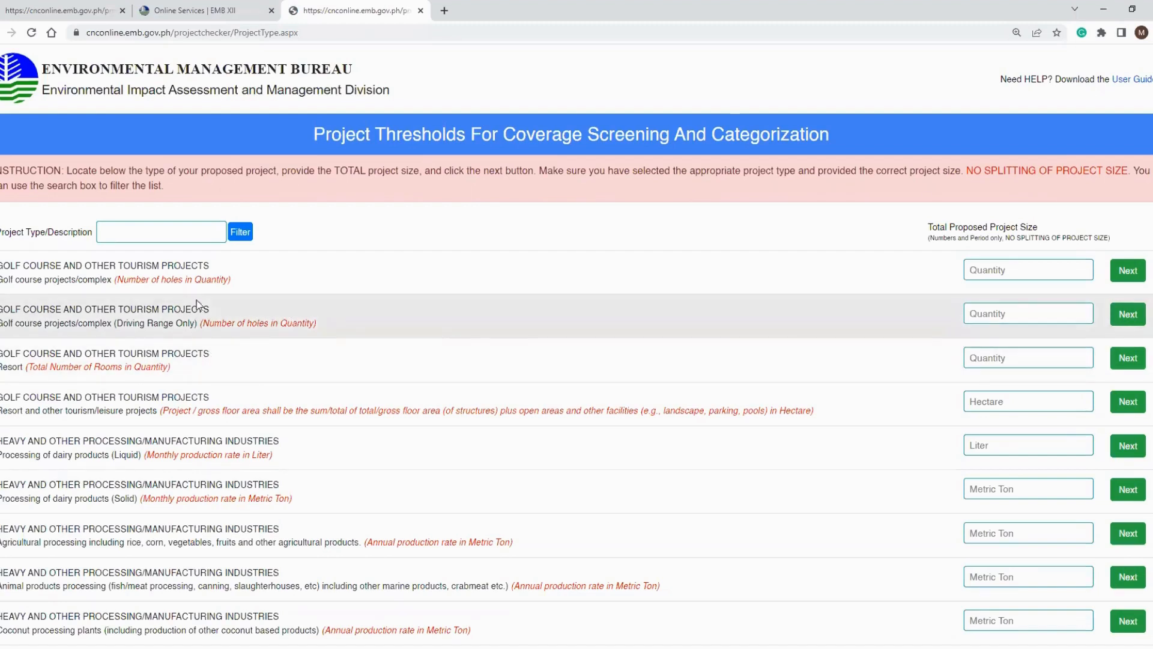
# Filter the project type list by 'commercial' and locate the Fast food/Restaurant Projects entry.
pyautogui.click(146, 232)
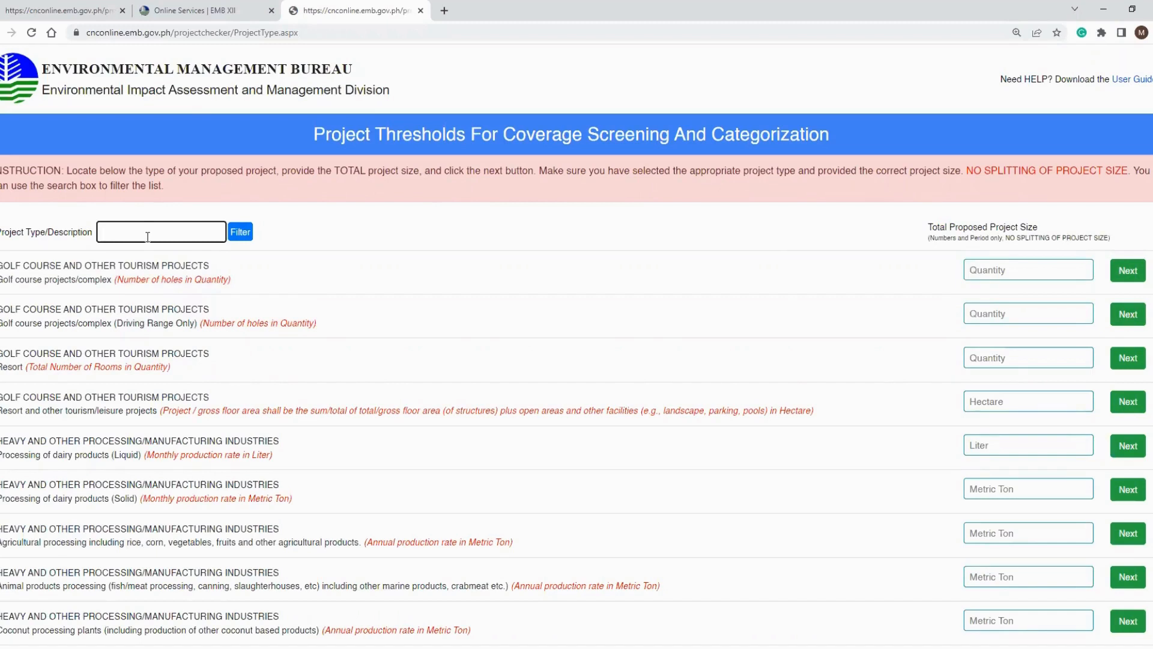
pyautogui.write('commercial')
pyautogui.click(242, 233)
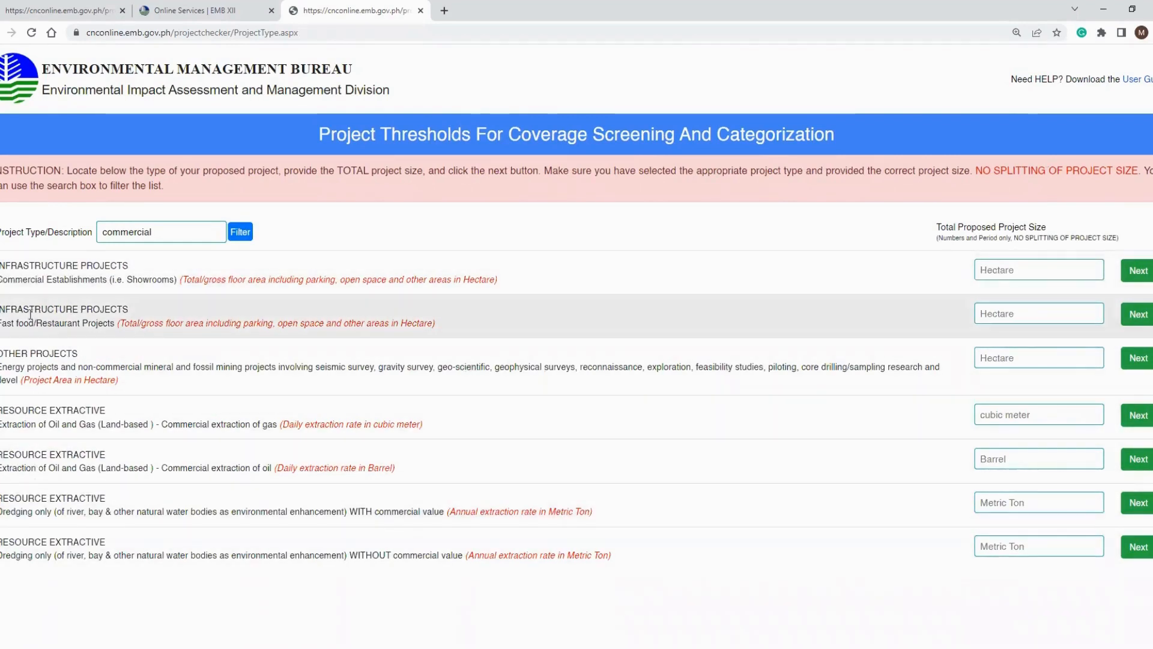
pyautogui.moveTo(2, 309); pyautogui.dragTo(505, 341)
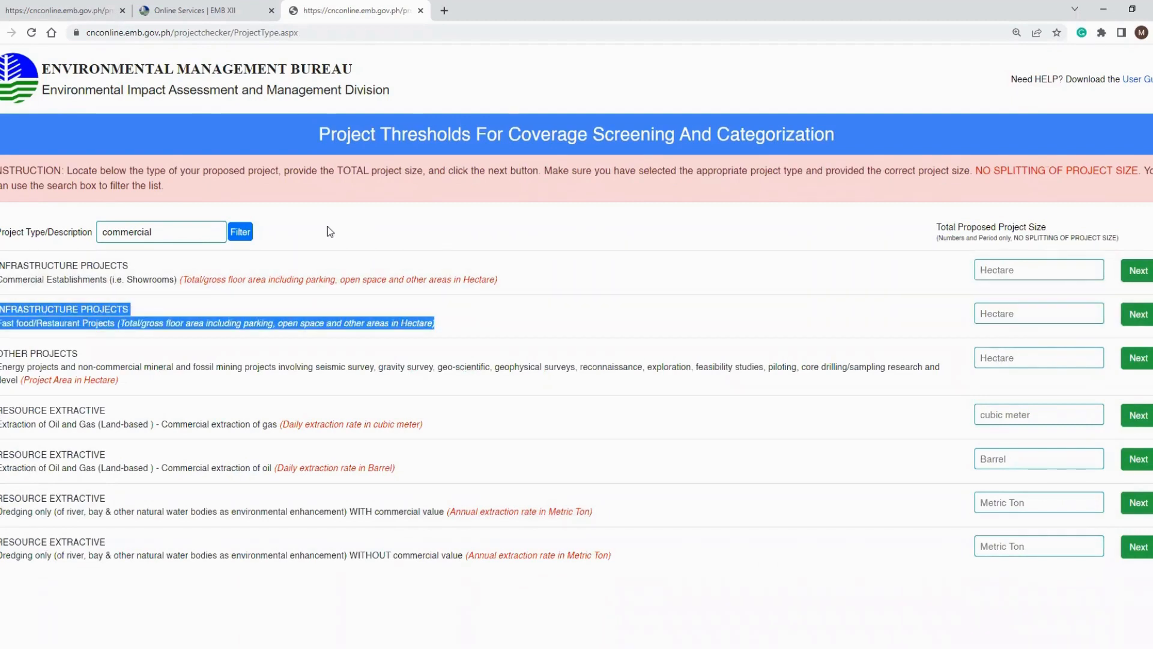
pyautogui.click(326, 227)
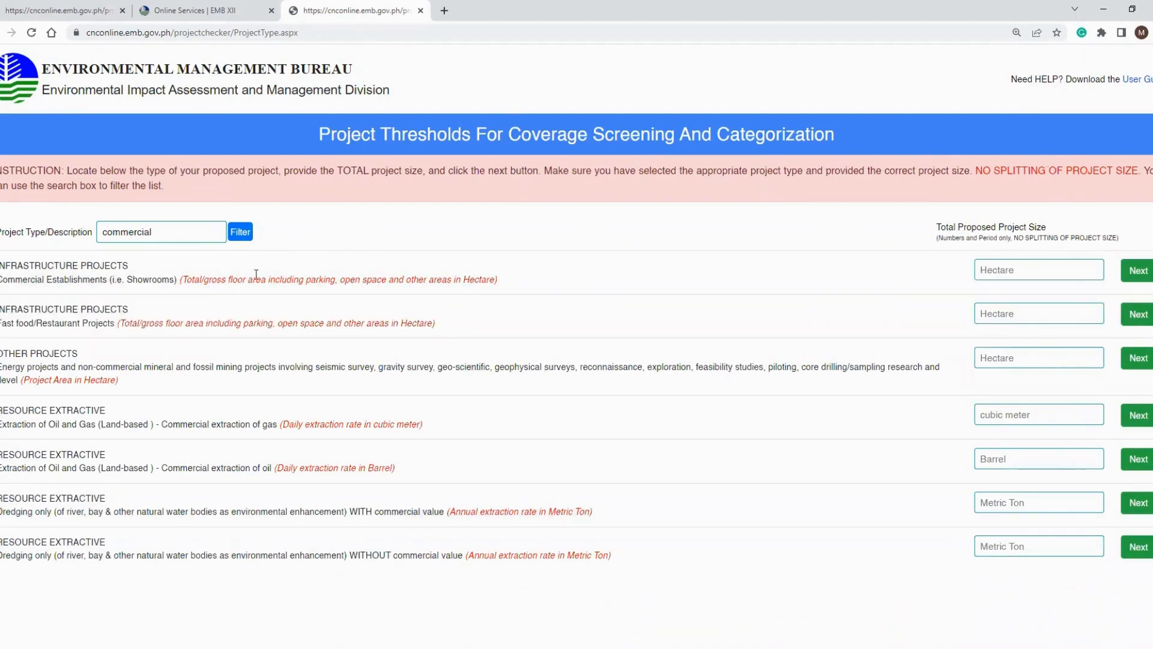
# Refilter by 'restaurant' and enter 0.06 hectare for Fast food/Restaurant Projects.
pyautogui.click(163, 237)
pyautogui.doubleClick(163, 237)
pyautogui.write('restauru')
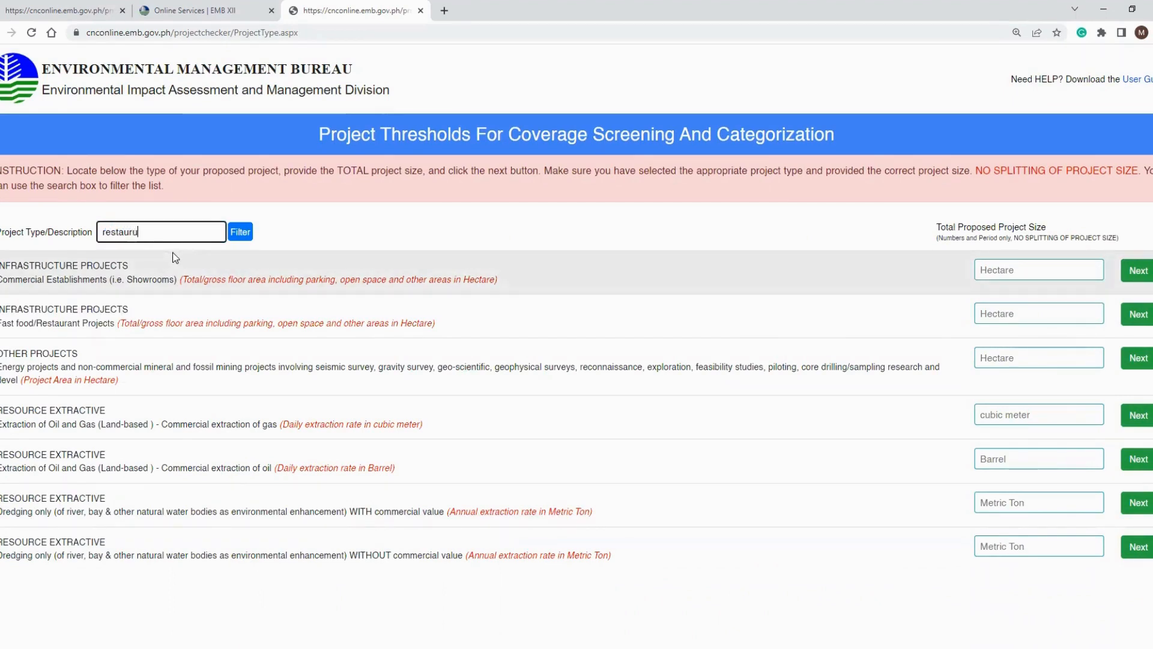
pyautogui.press('BackSpace')
pyautogui.write('ant')
pyautogui.click(240, 232)
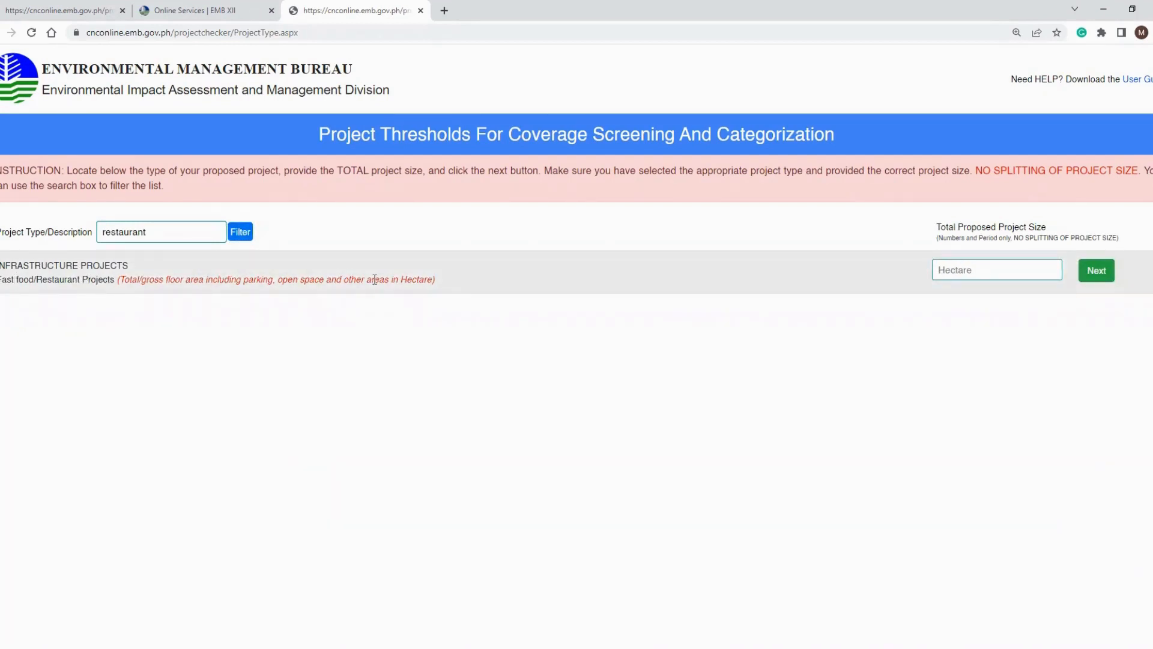
pyautogui.click(996, 272)
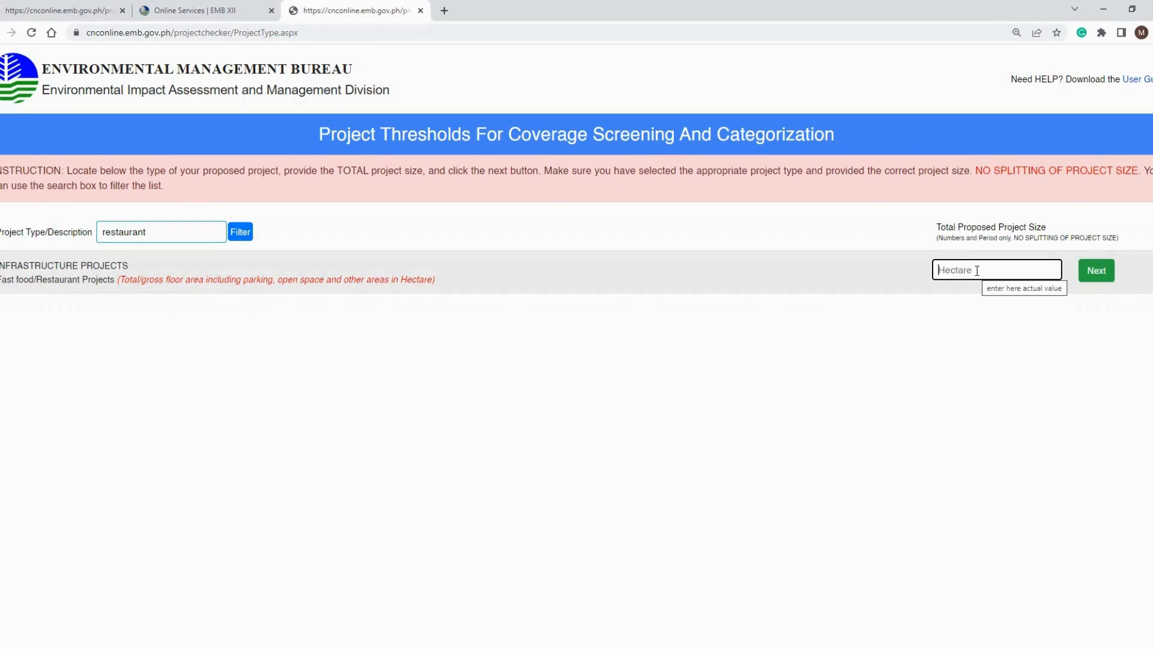
pyautogui.write('0.06')
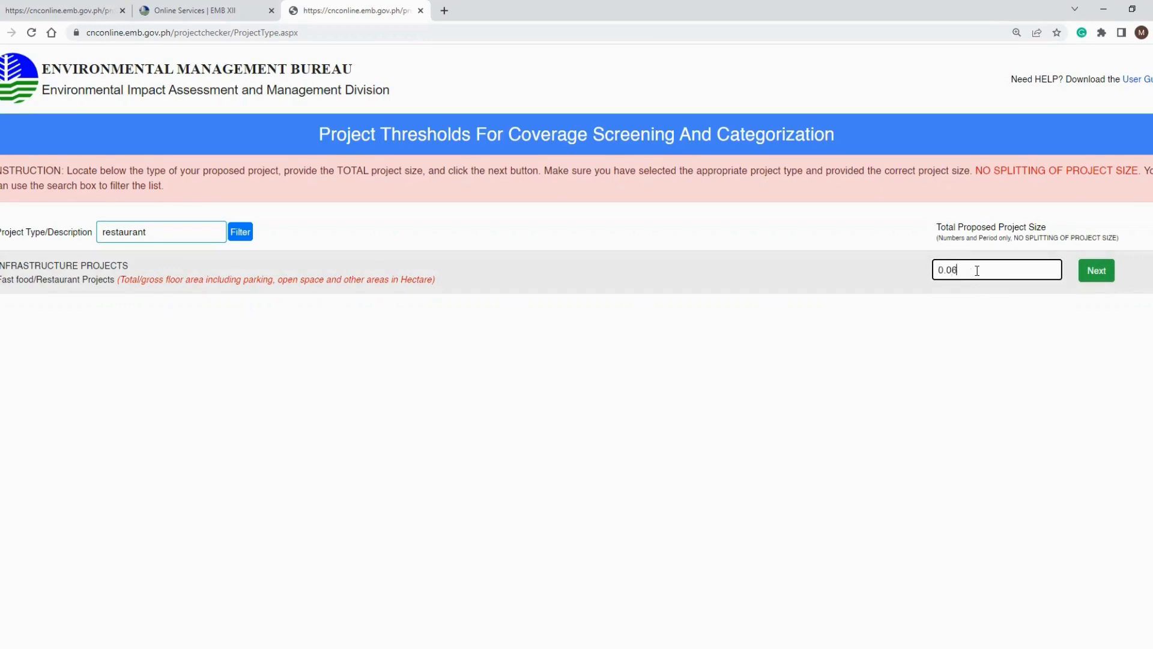
# Proceed to screening and answer No to the environmental enhancement and existing ECC questions.
pyautogui.click(1098, 271)
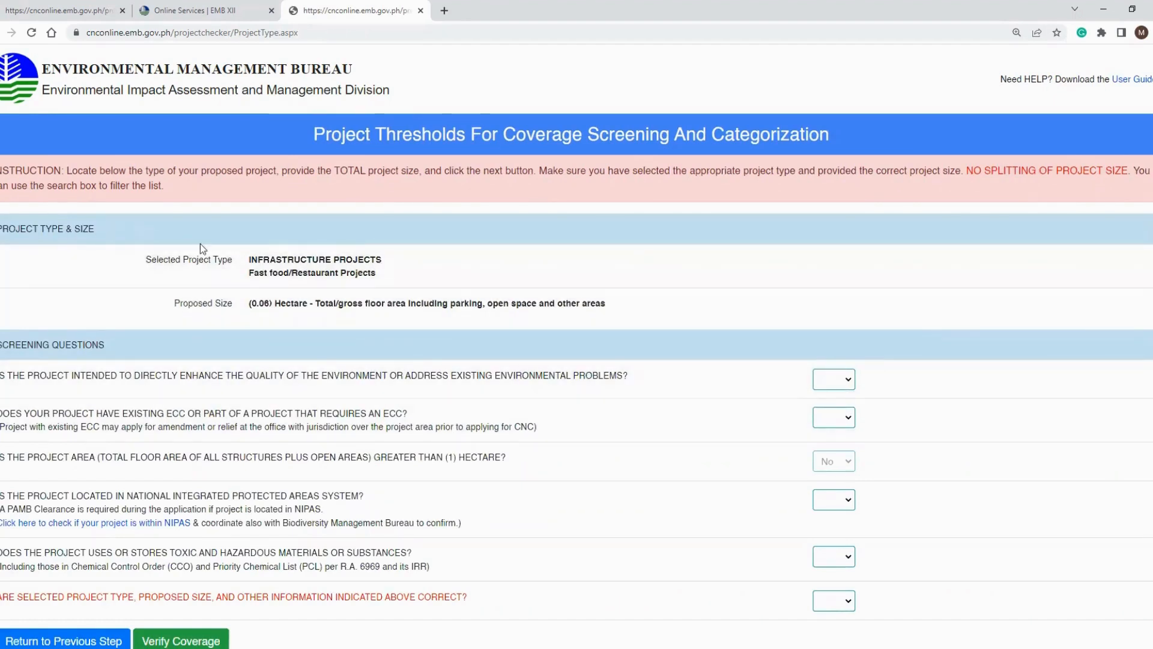
pyautogui.scroll(-1, 15, 349)
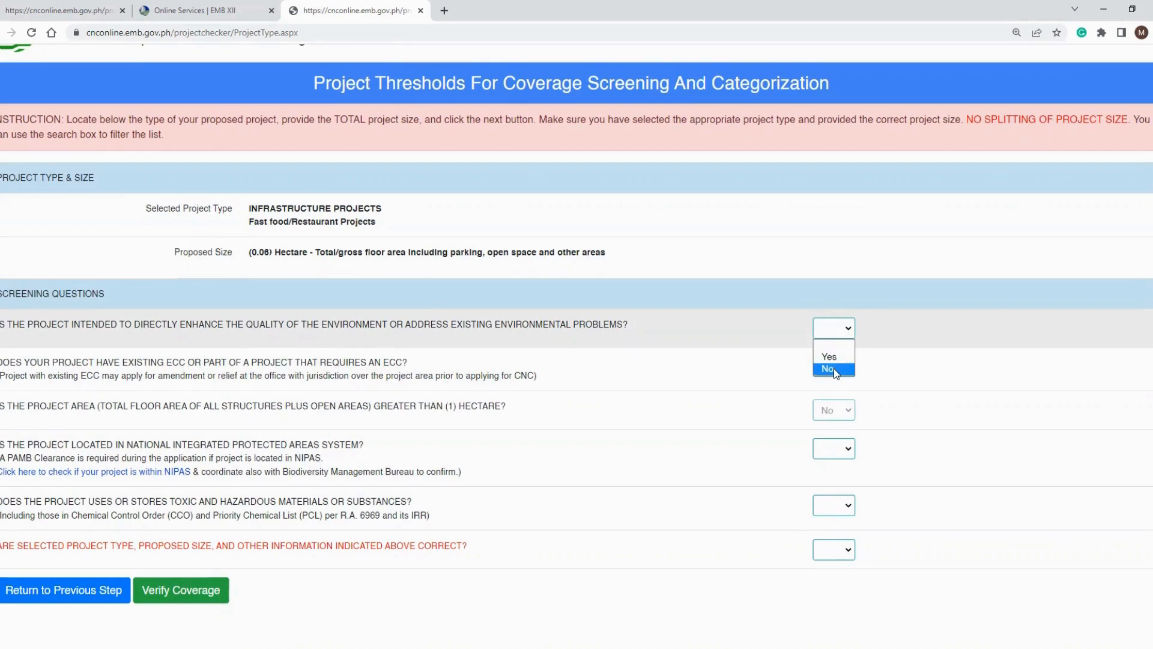
pyautogui.click(834, 368)
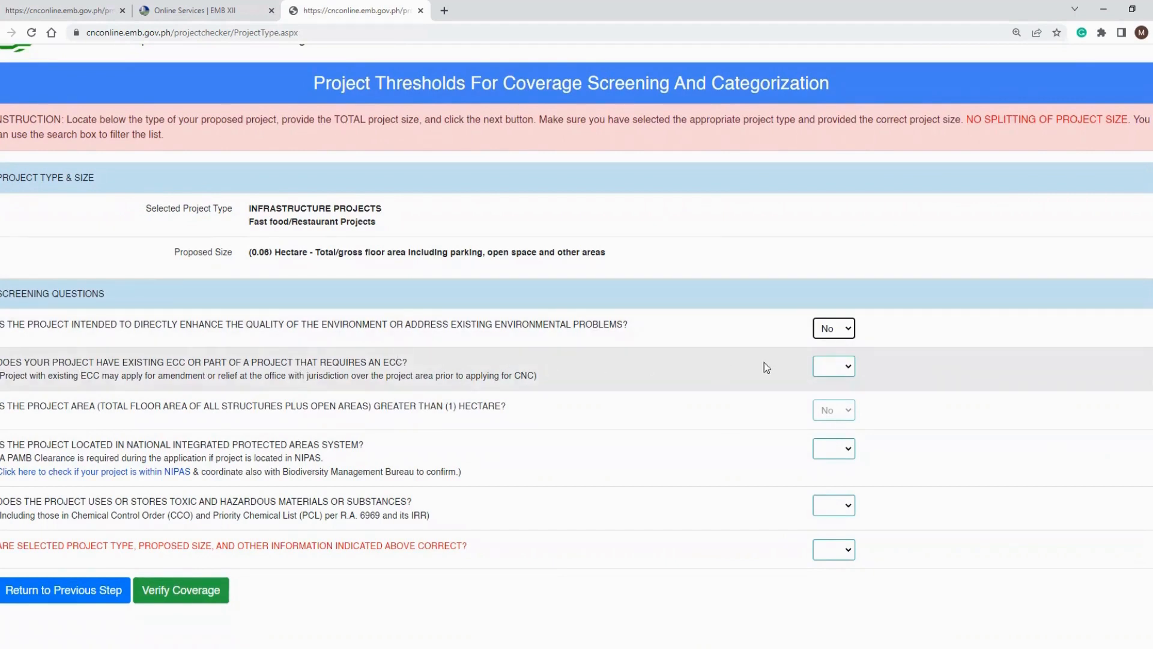
pyautogui.click(840, 374)
pyautogui.click(836, 408)
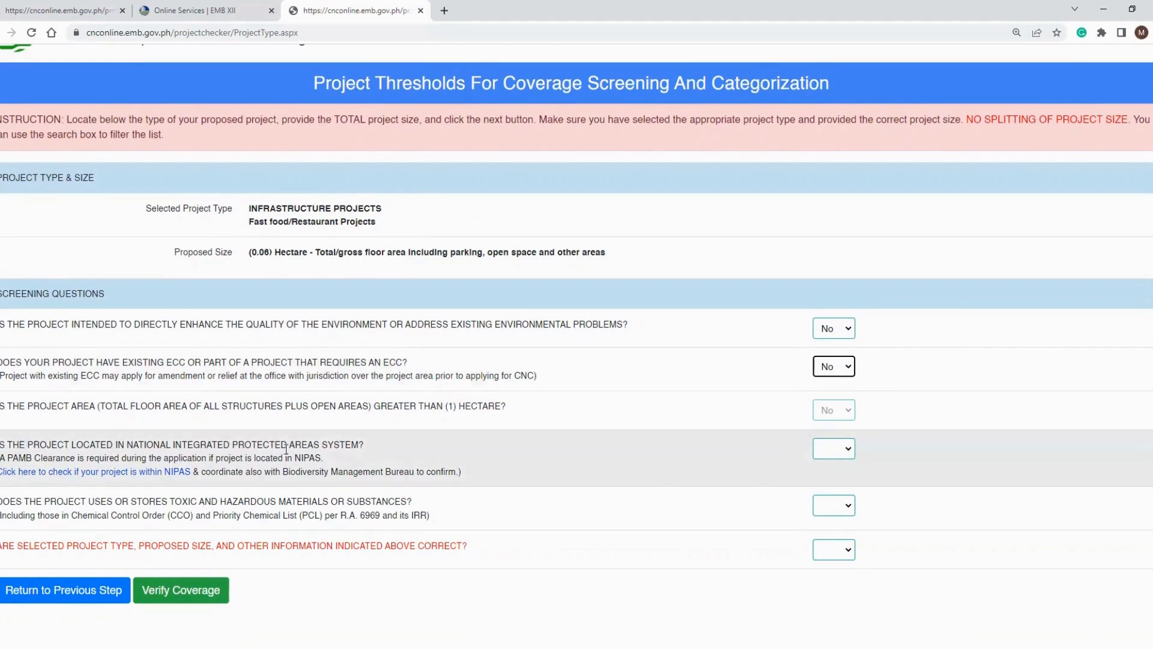
# Answer No to the protected areas and toxic materials questions, and confirm Yes that information is correct.
pyautogui.click(6, 473)
pyautogui.moveTo(6, 472); pyautogui.dragTo(192, 486)
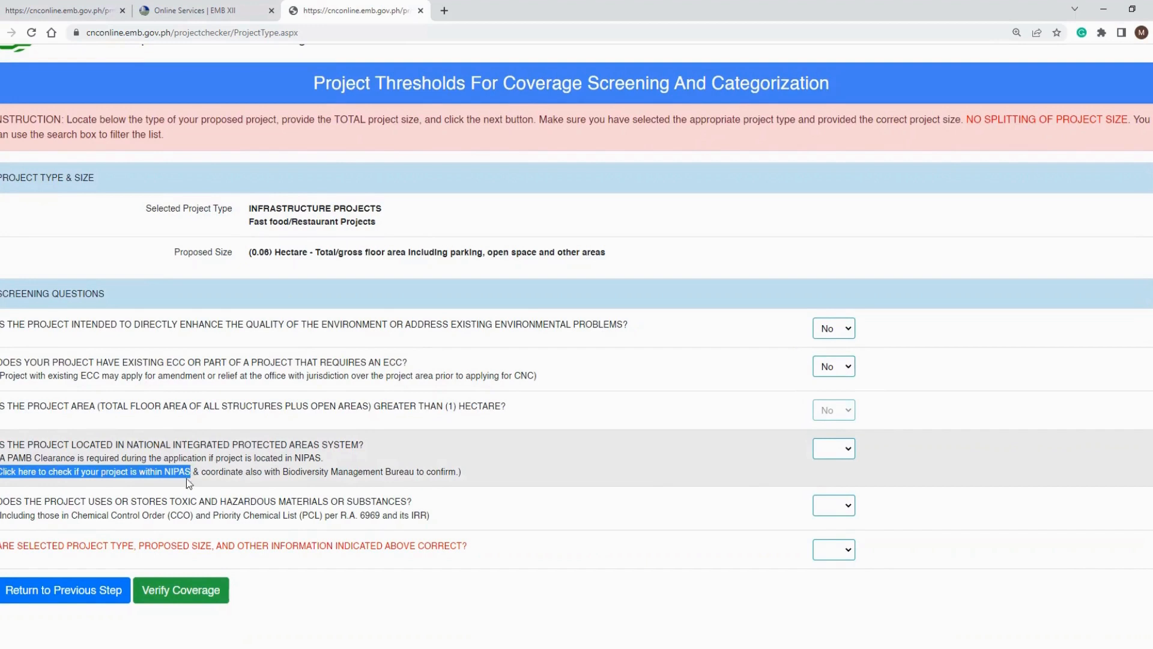
pyautogui.click(415, 447)
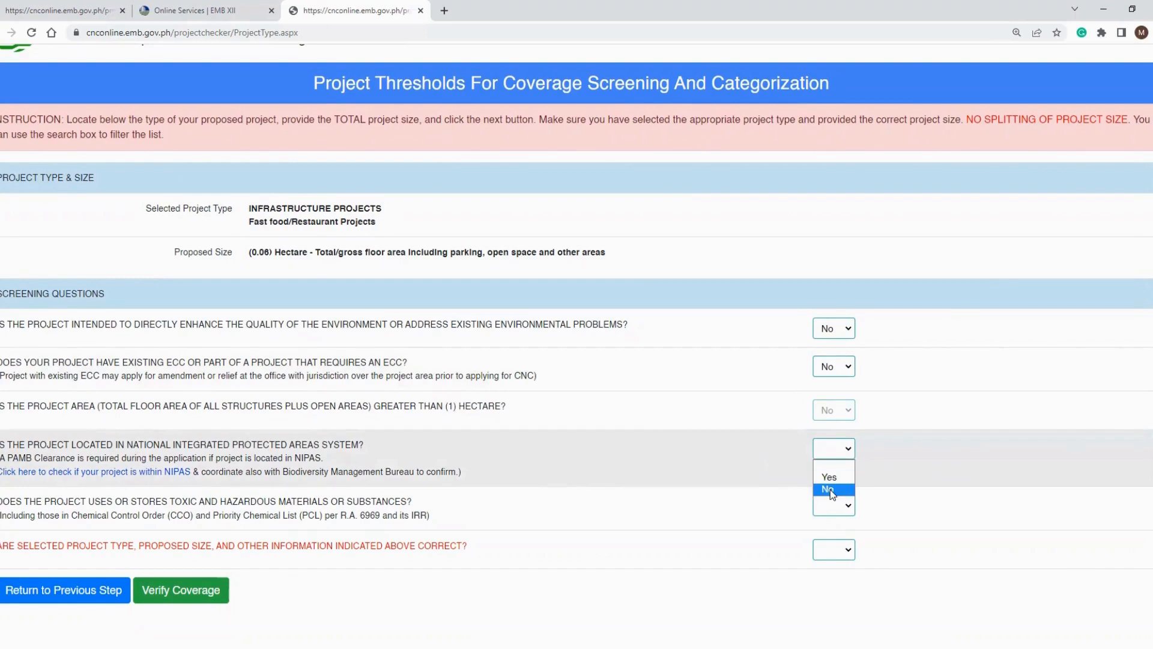
pyautogui.click(829, 489)
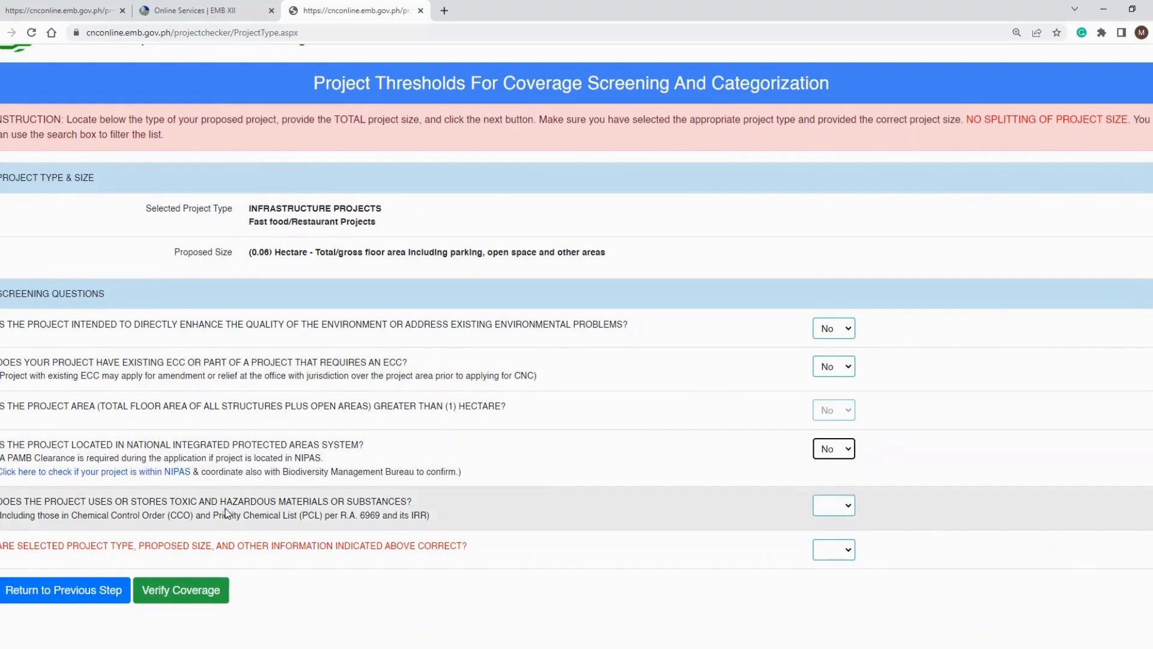
pyautogui.click(846, 511)
pyautogui.click(829, 551)
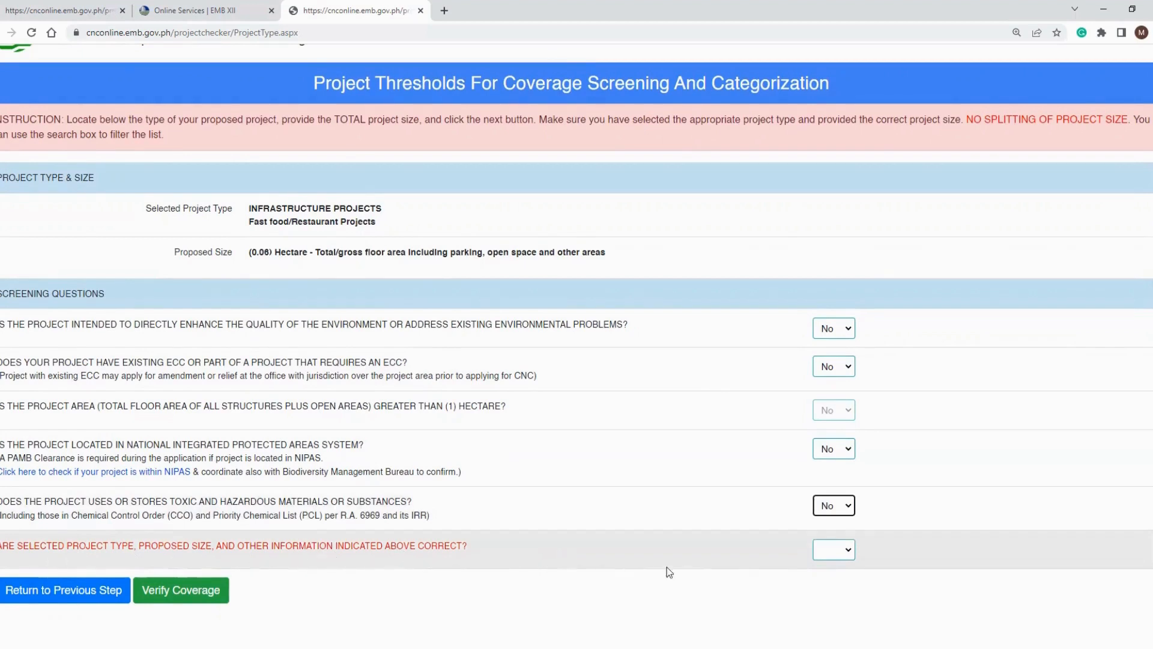
pyautogui.click(841, 556)
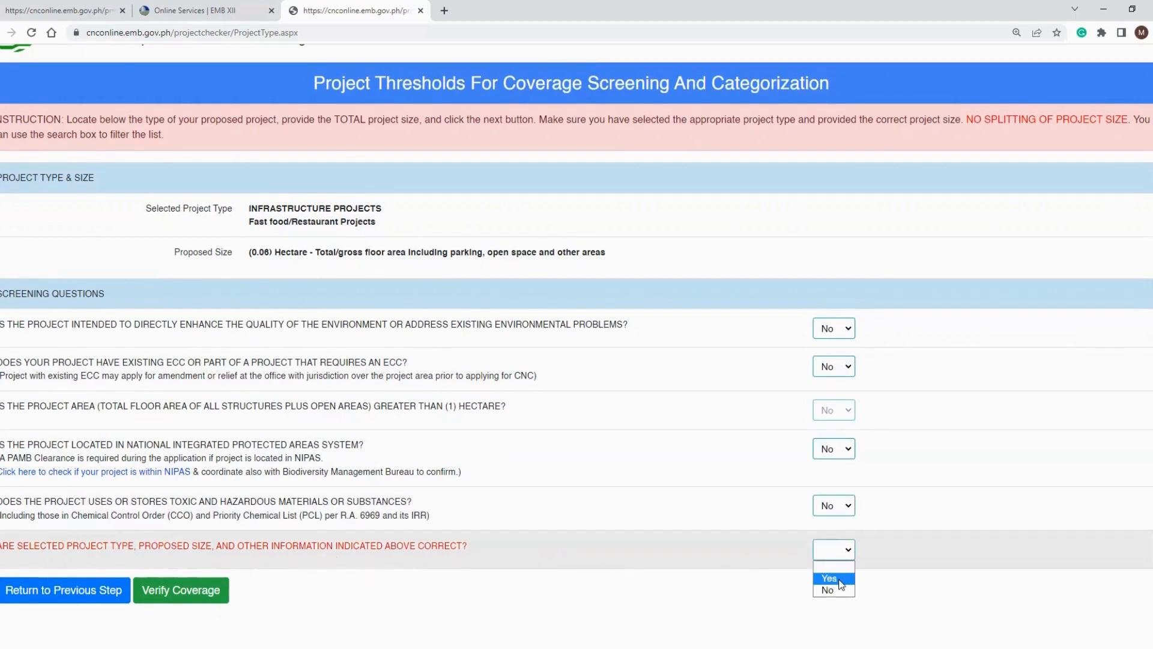
pyautogui.click(830, 579)
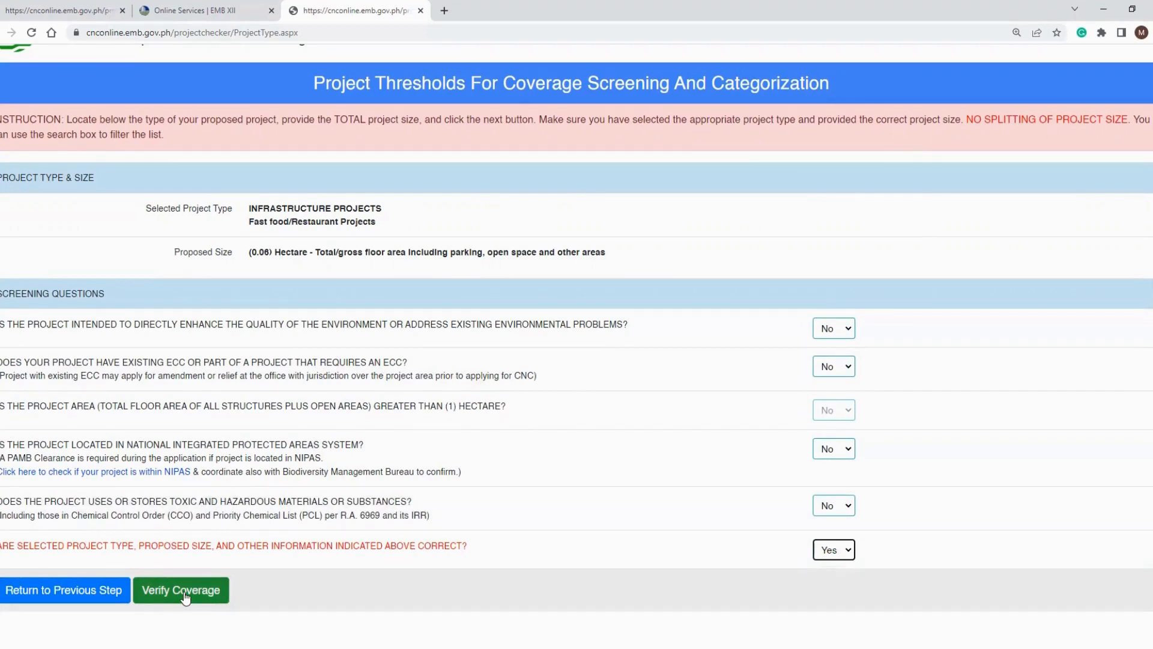
# Verify coverage to reach the application form and enter project name 'Restaurant XYZ'.
pyautogui.click(184, 591)
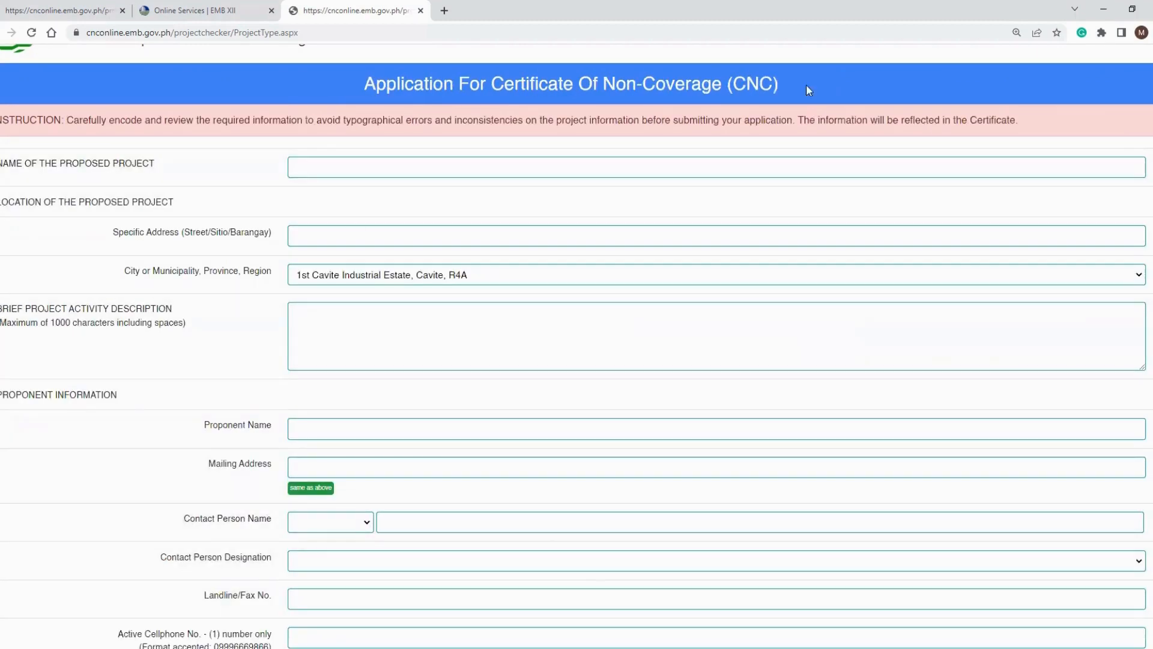
pyautogui.scroll(-5, 268, 185)
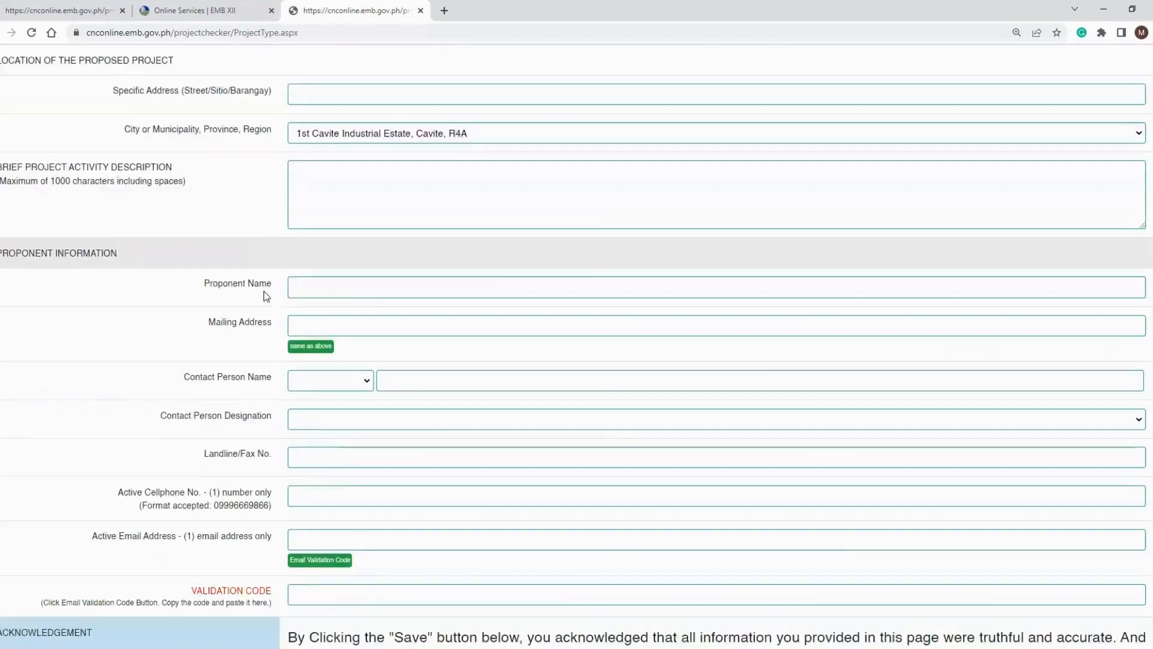
pyautogui.scroll(5, 265, 391)
pyautogui.scroll(1, 265, 388)
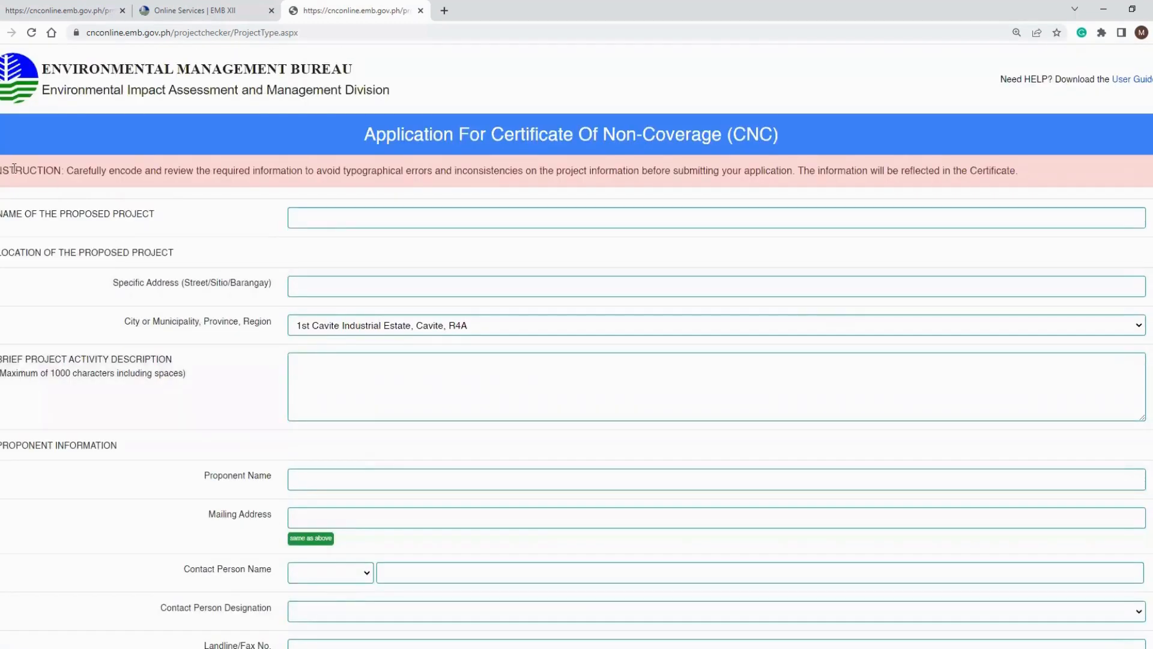
pyautogui.moveTo(3, 171); pyautogui.dragTo(1050, 179)
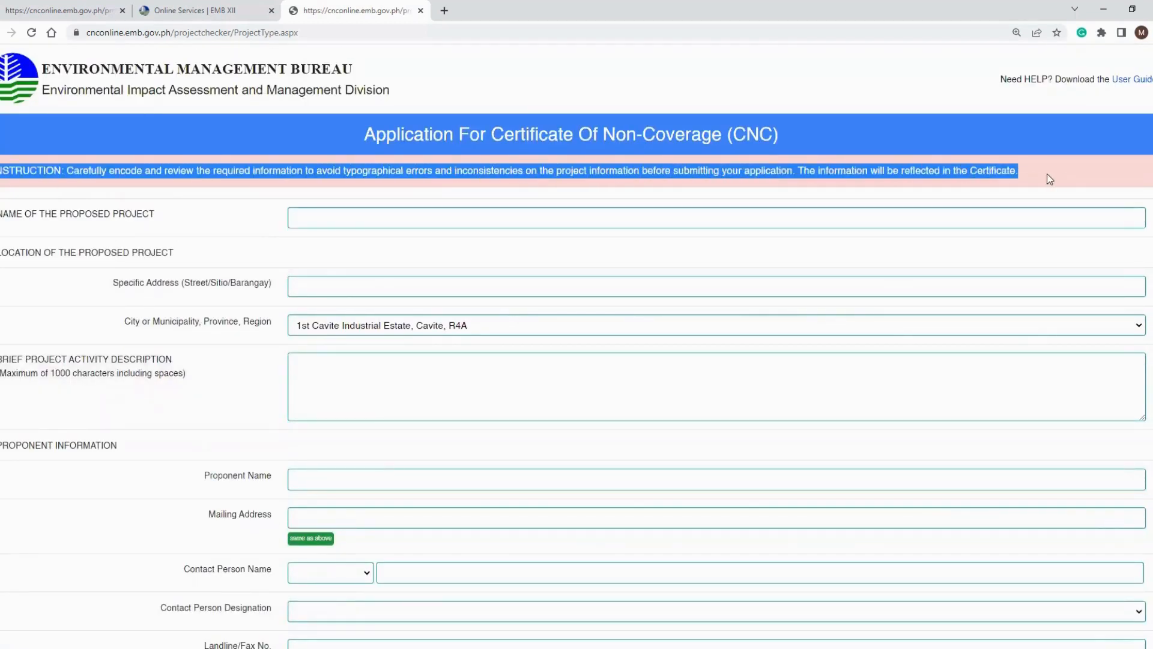
pyautogui.click(236, 227)
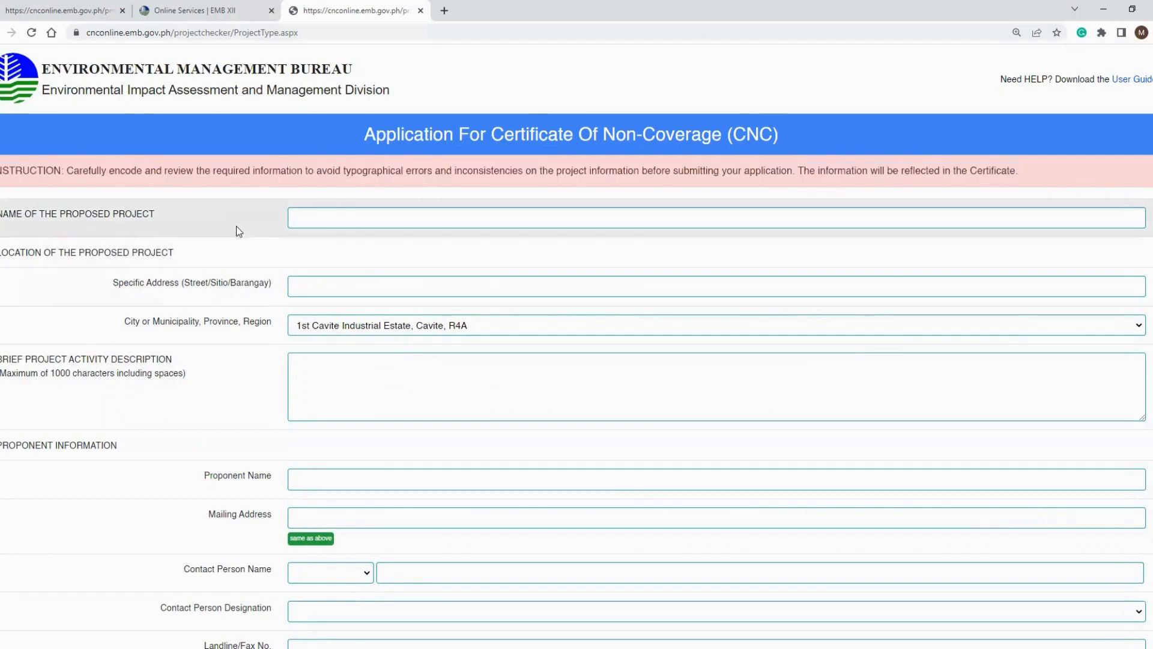
pyautogui.click(316, 220)
pyautogui.write('Restaur')
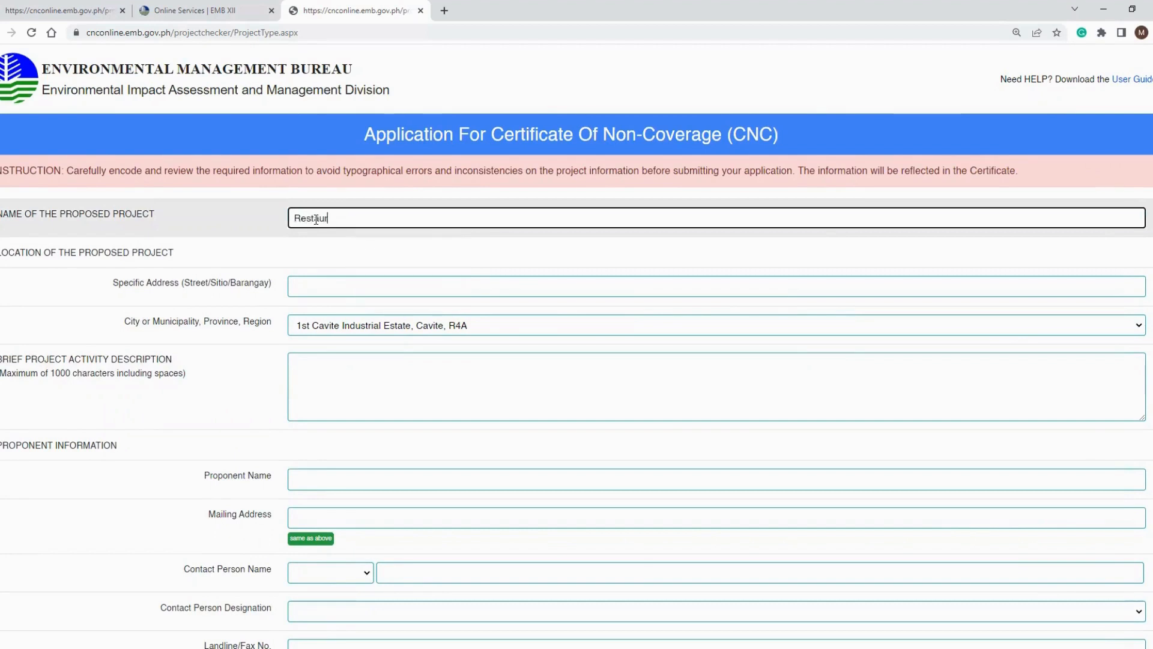
pyautogui.write('ant XYZ')
# Enter the specific barangay address, choose Koronadal, South Cotabato, R12, and type a brief activity description.
pyautogui.click(312, 287)
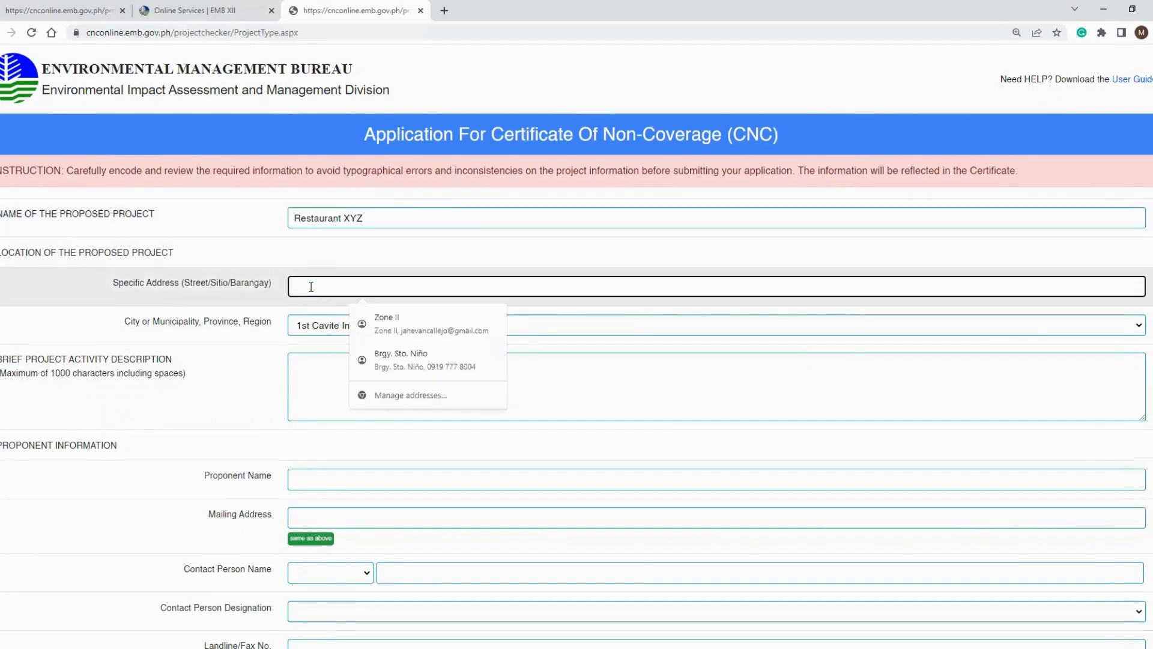
pyautogui.press('BackSpace')
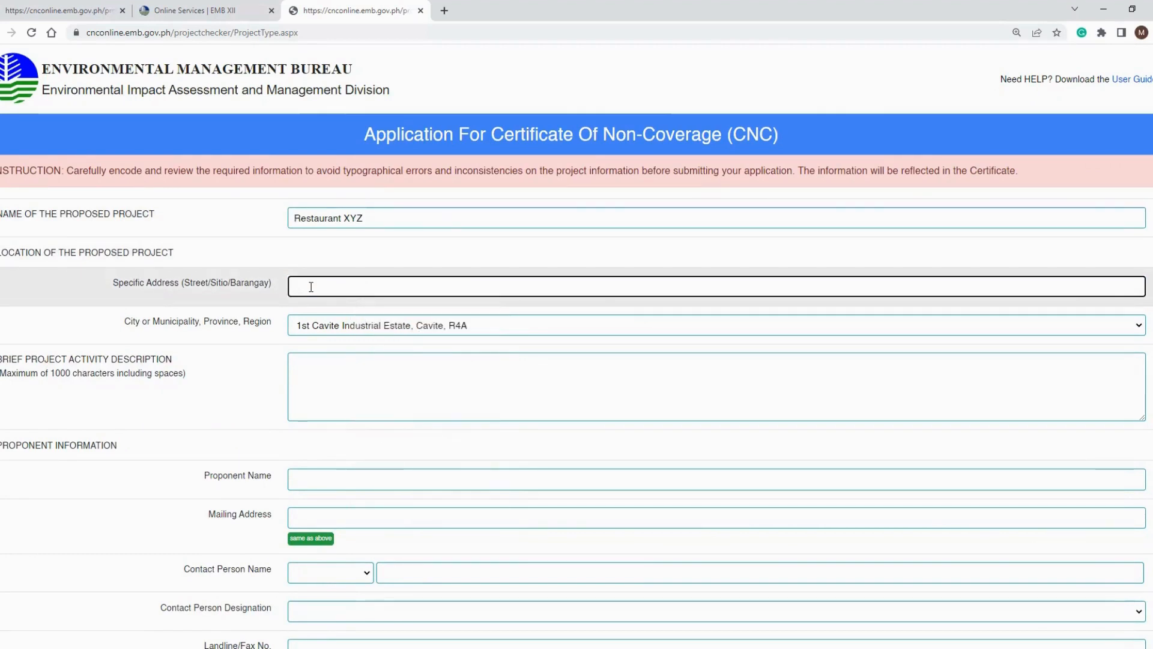
pyautogui.write('Barangay Carpenter Hill')
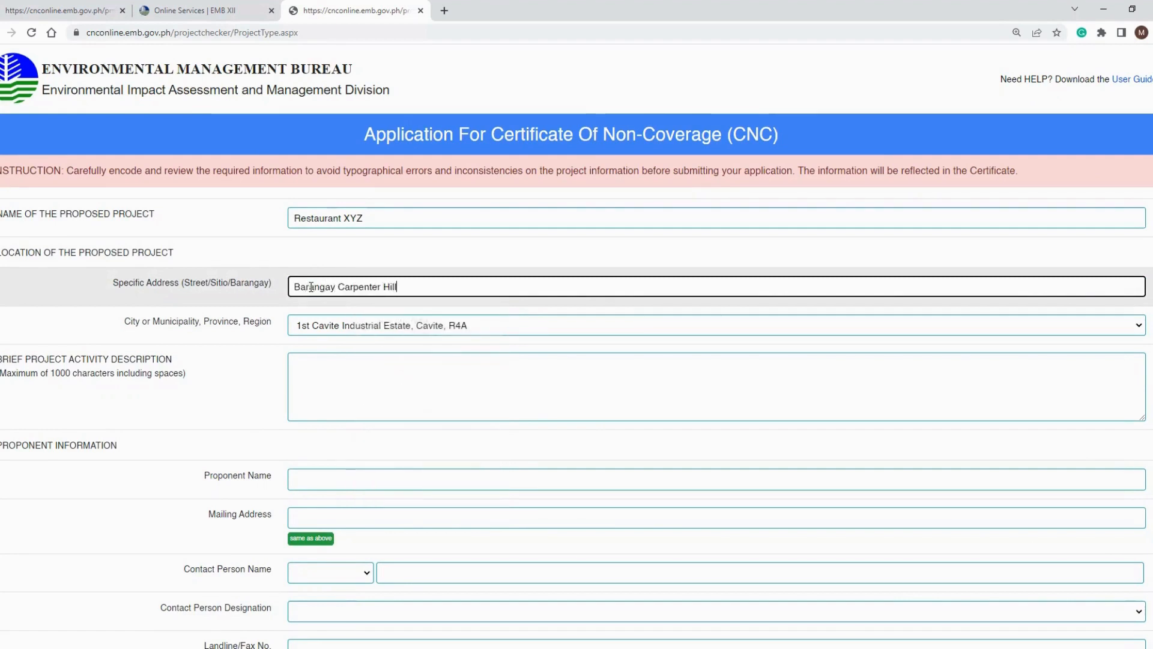
pyautogui.click(375, 326)
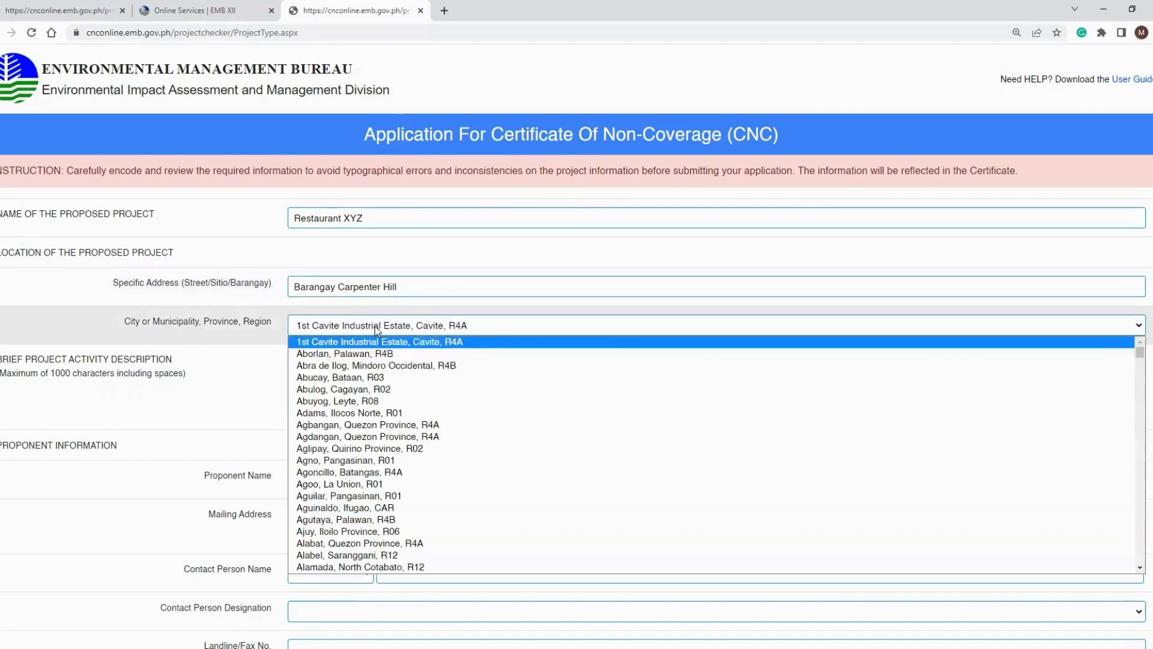
pyautogui.write('koronadal, South Cotabato, R12')
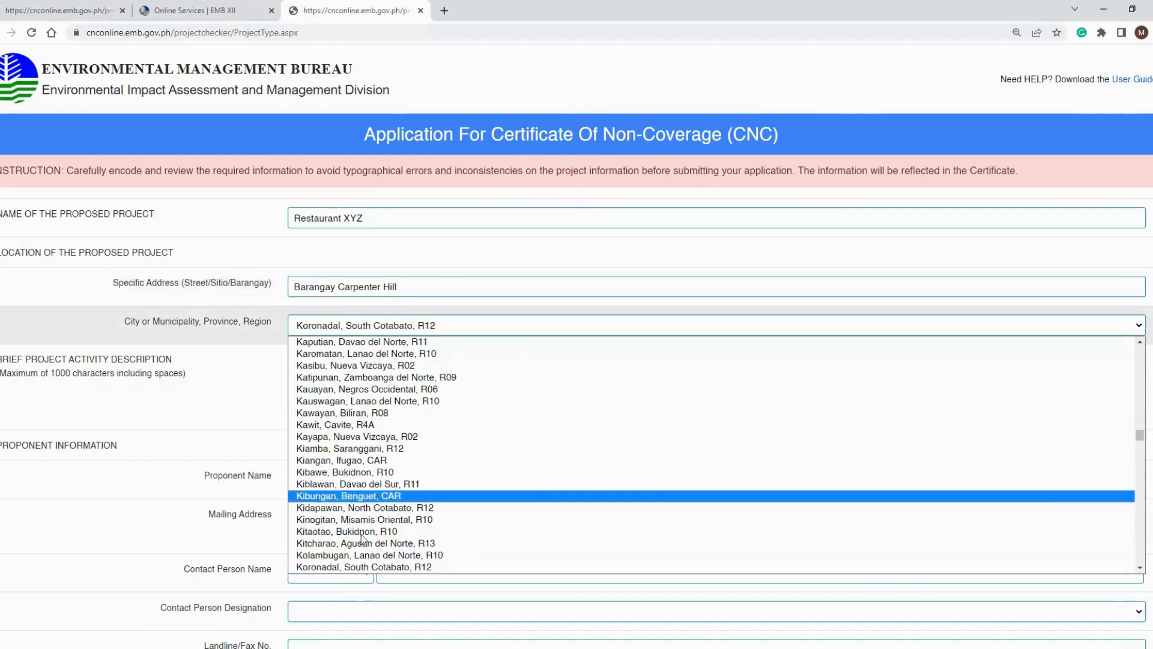
pyautogui.click(350, 567)
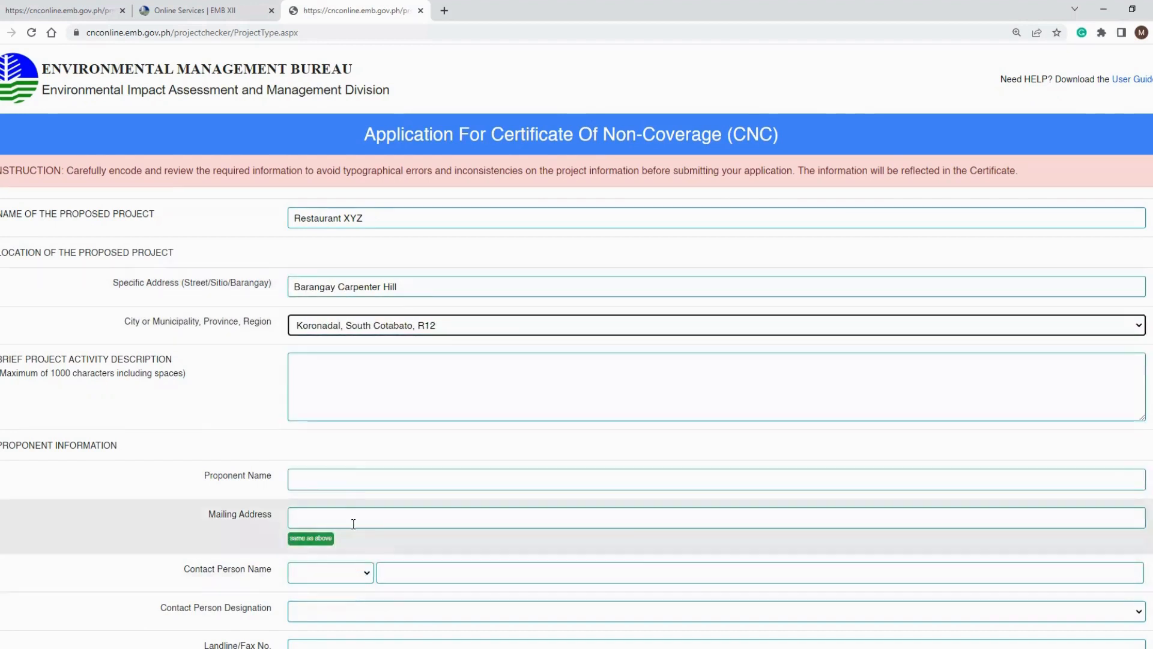
pyautogui.click(325, 371)
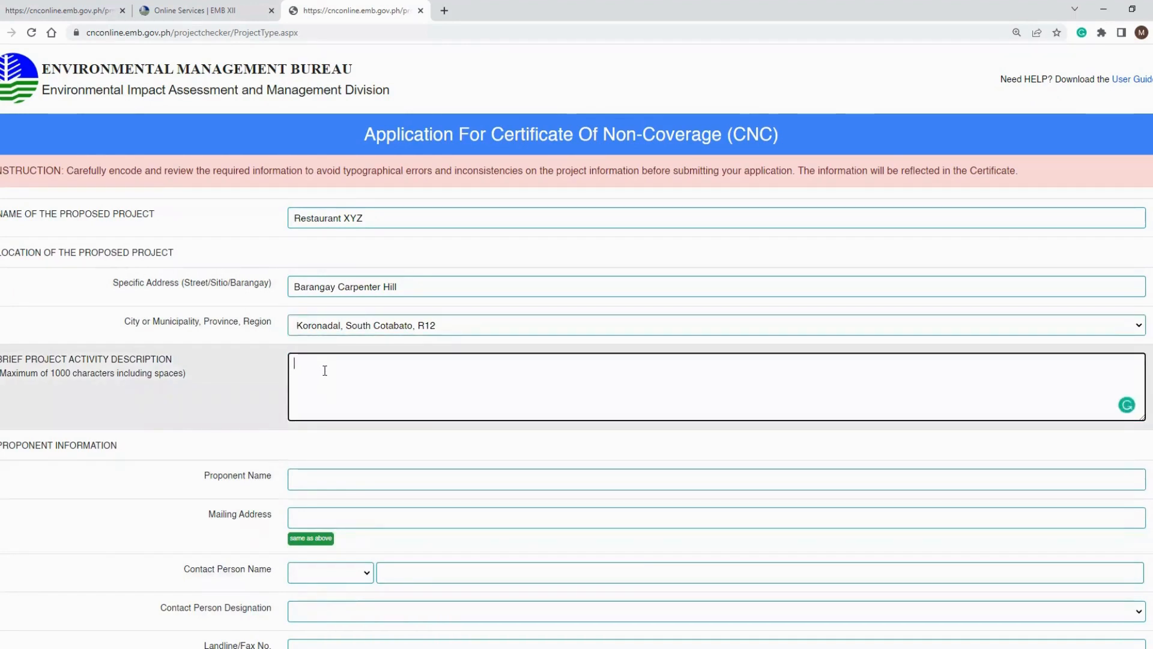
pyautogui.write('Type t')
pyautogui.write('ere a ')
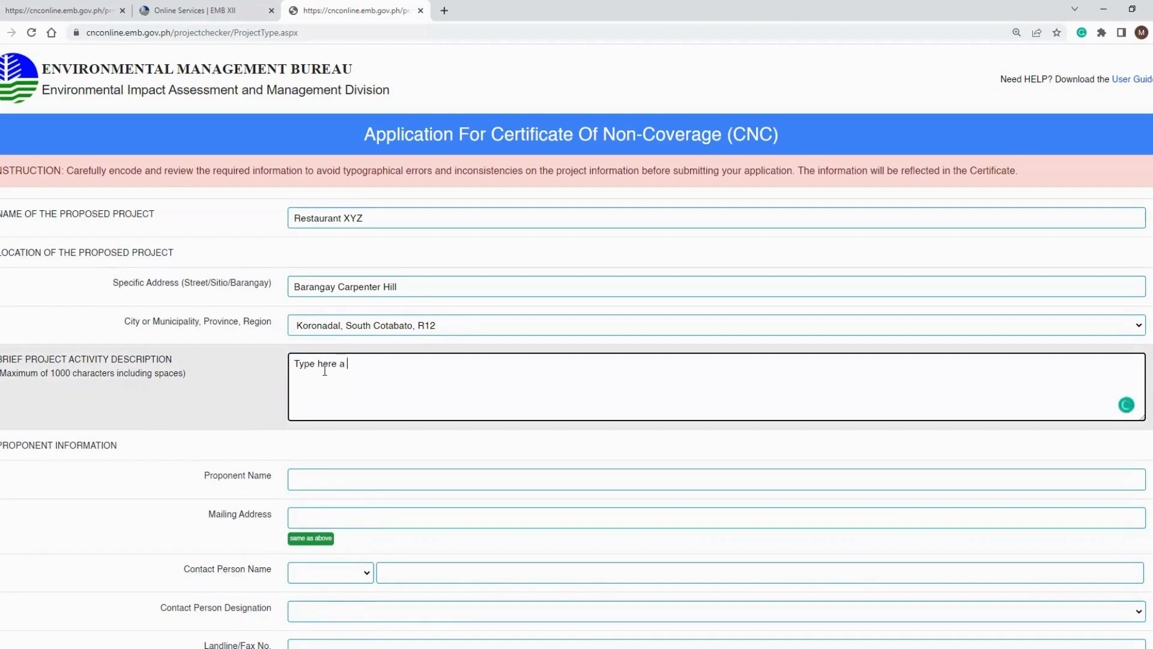
pyautogui.write('brief description of the operation of')
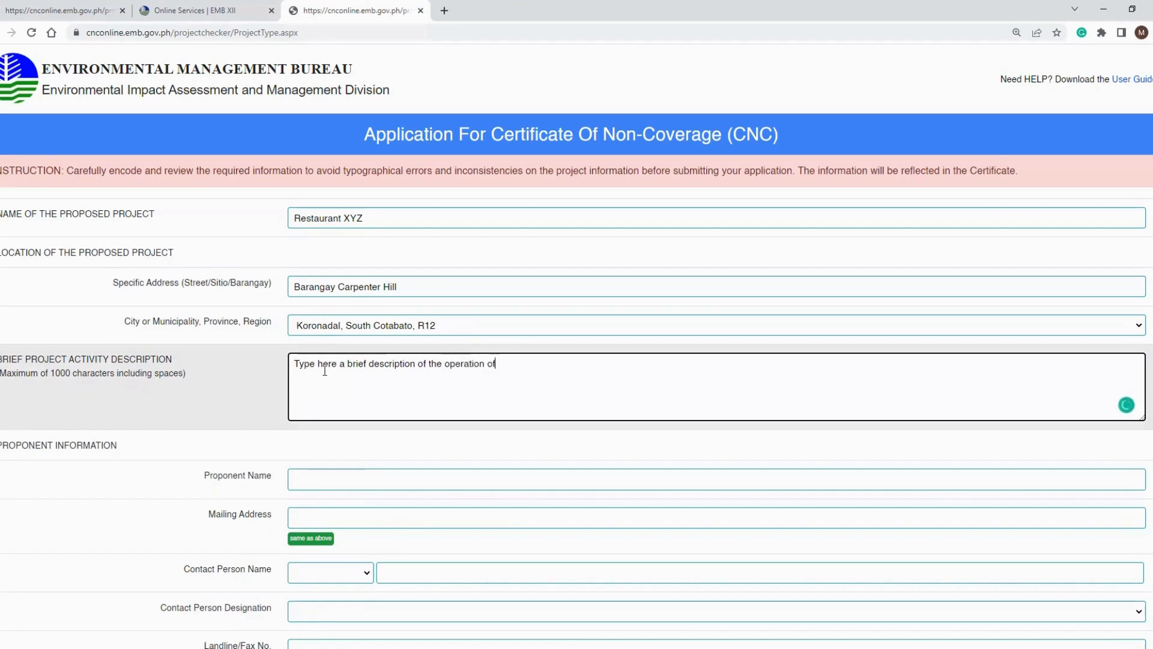
pyautogui.write(' your project. It may include a')
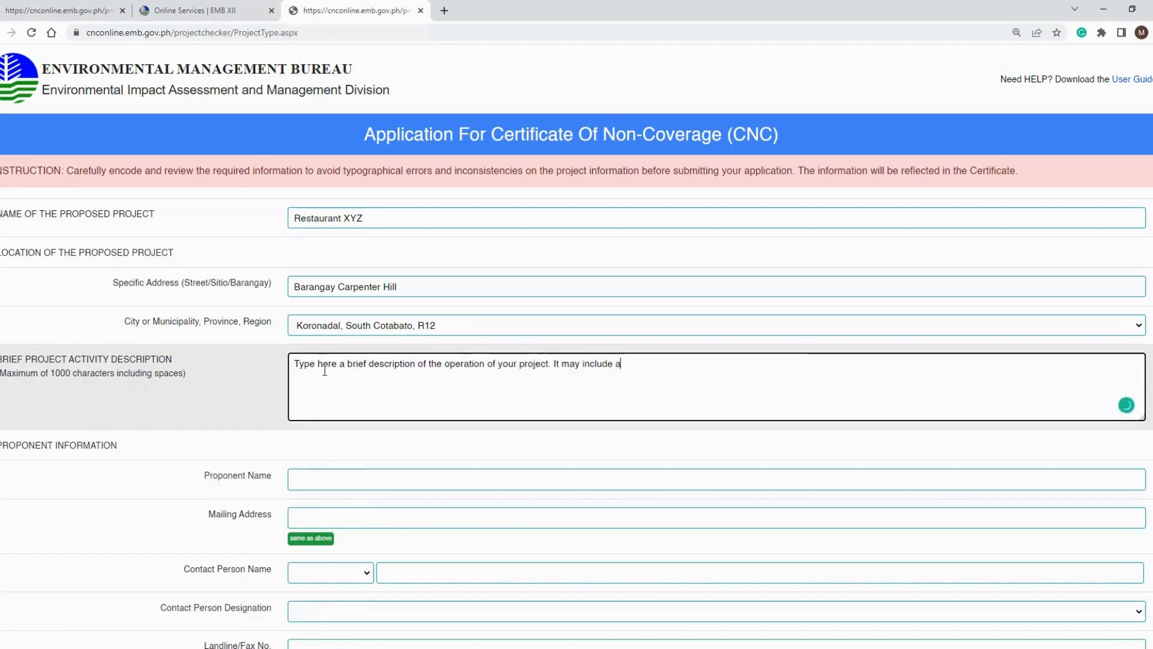
pyautogui.write('lso basic informati')
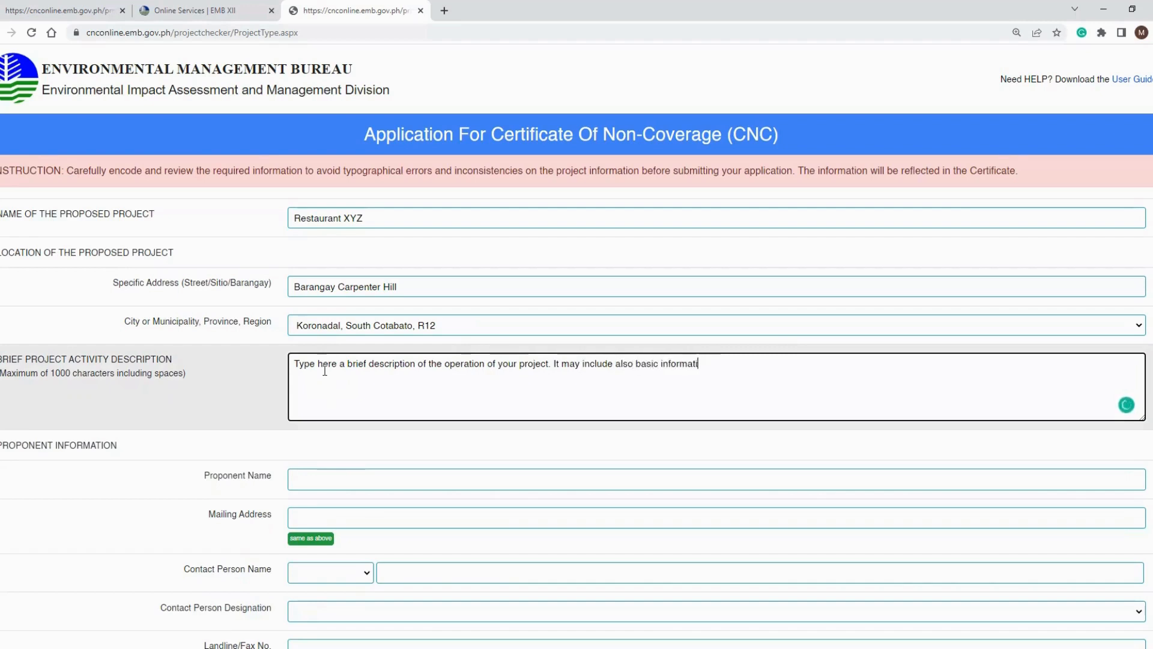
pyautogui.write('on ')
pyautogui.write('of the prop')
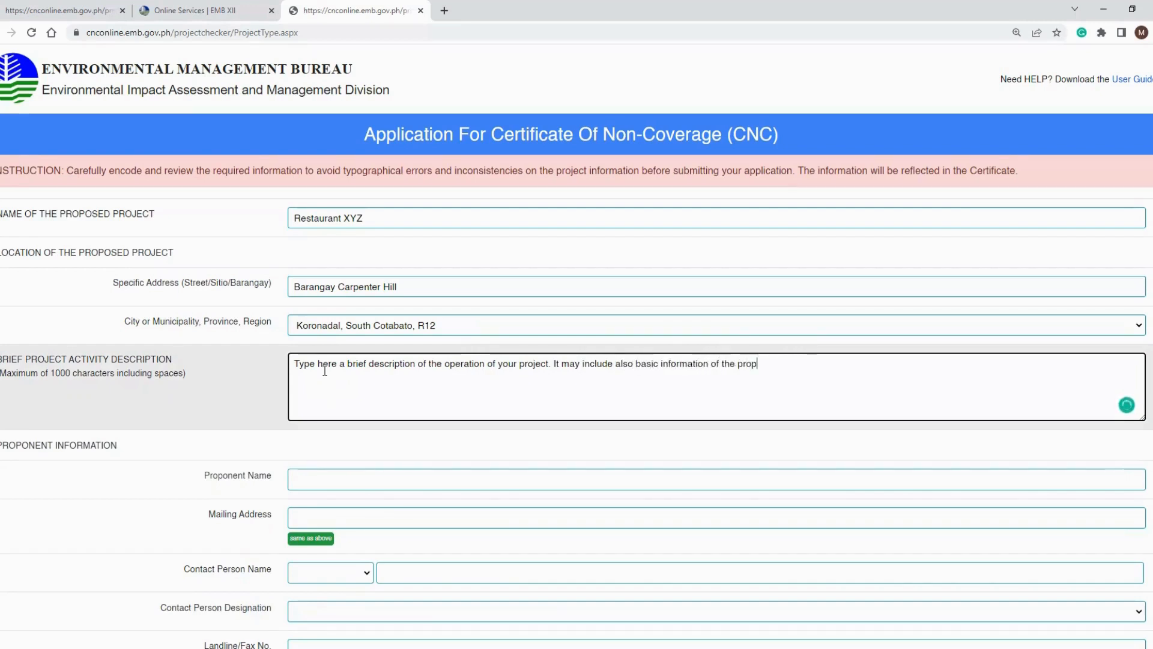
pyautogui.write('osed project.')
# Enter 'Company ZZ' as proponent and copy the project location into the mailing address.
pyautogui.click(298, 480)
pyautogui.write('Company Z')
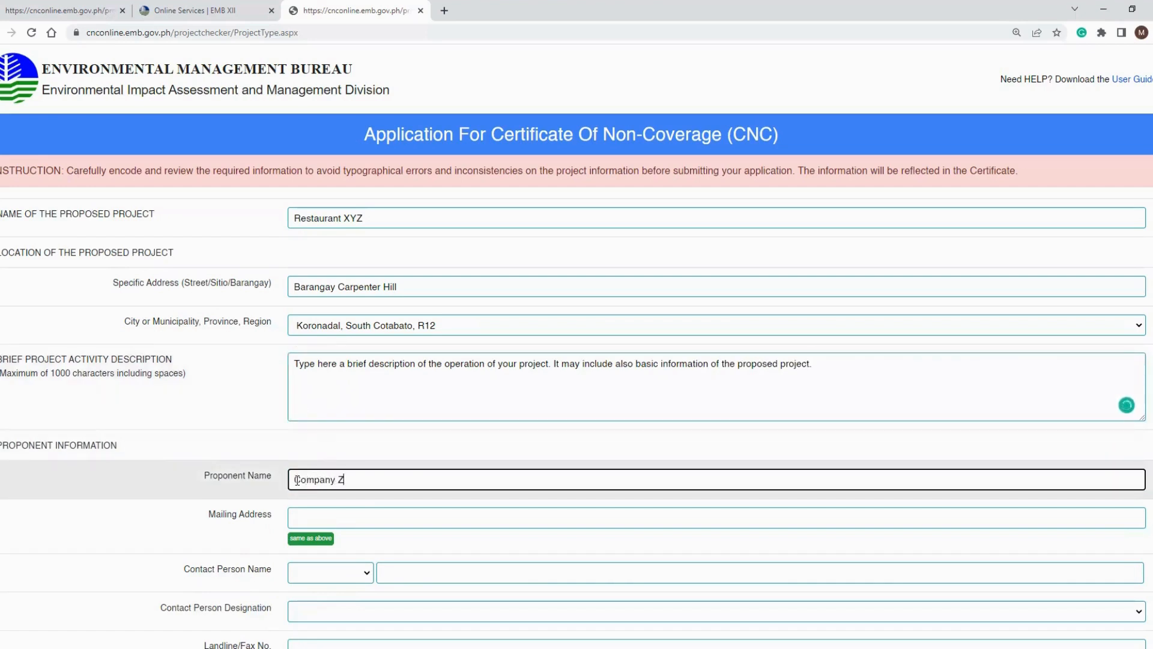
pyautogui.press('BackSpace')
pyautogui.write('XYZ')
pyautogui.scroll(-2, 296, 481)
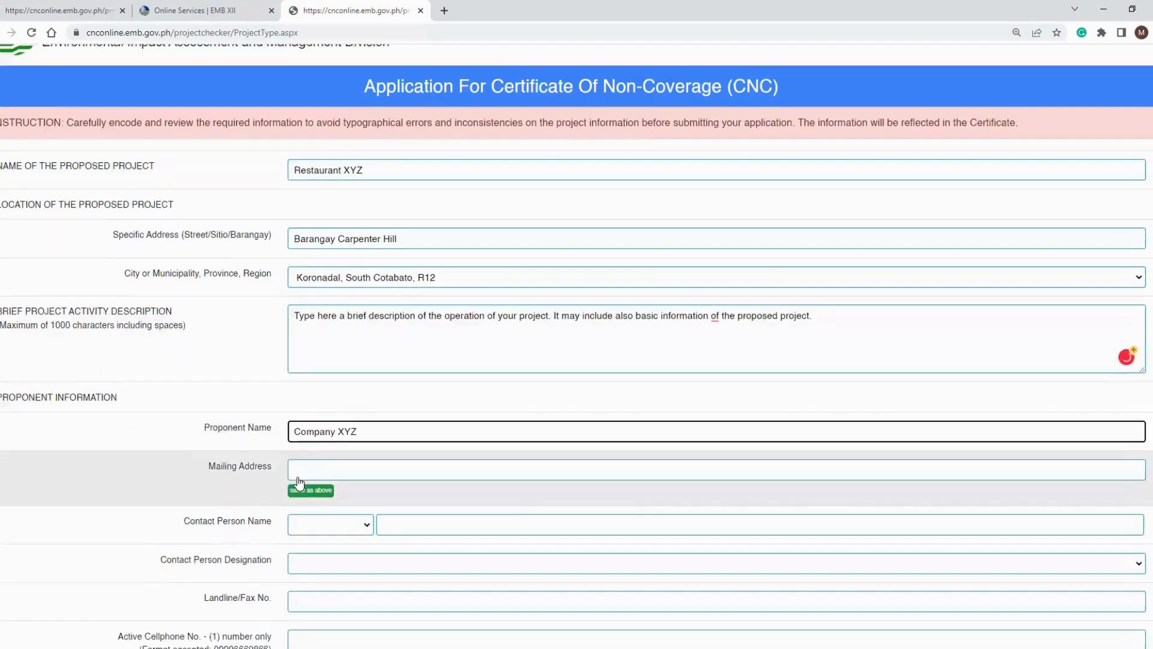
pyautogui.click(311, 414)
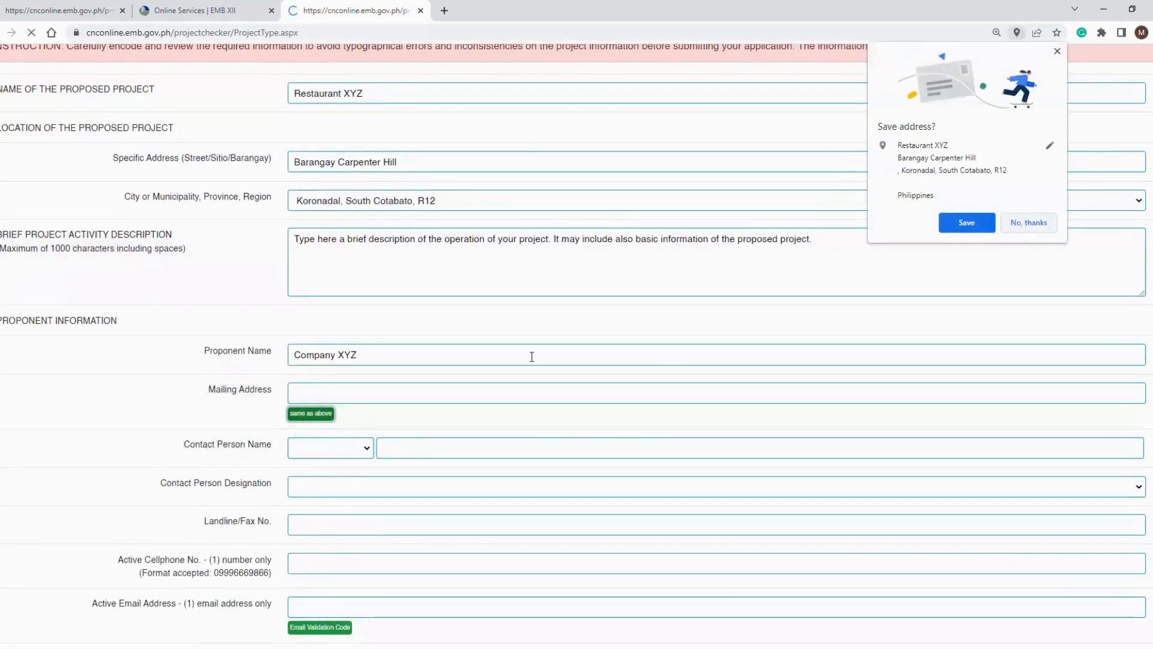
pyautogui.scroll(-1, 334, 398)
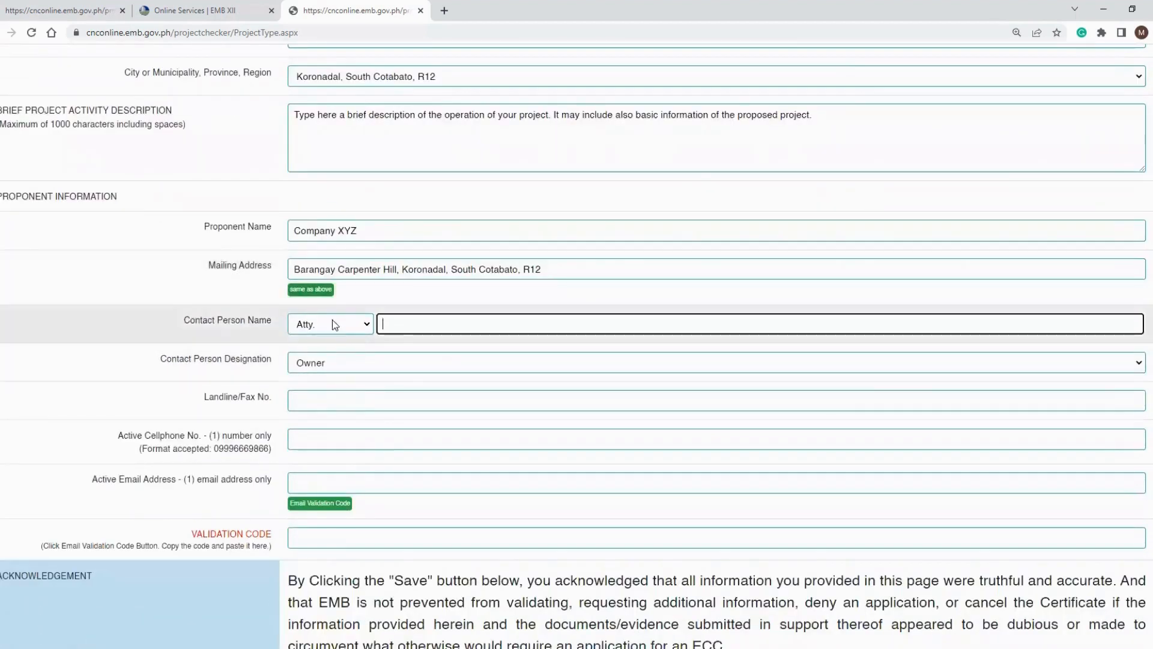
# Set the contact person as Mr., enter their full name, and keep Owner as designation.
pyautogui.click(363, 326)
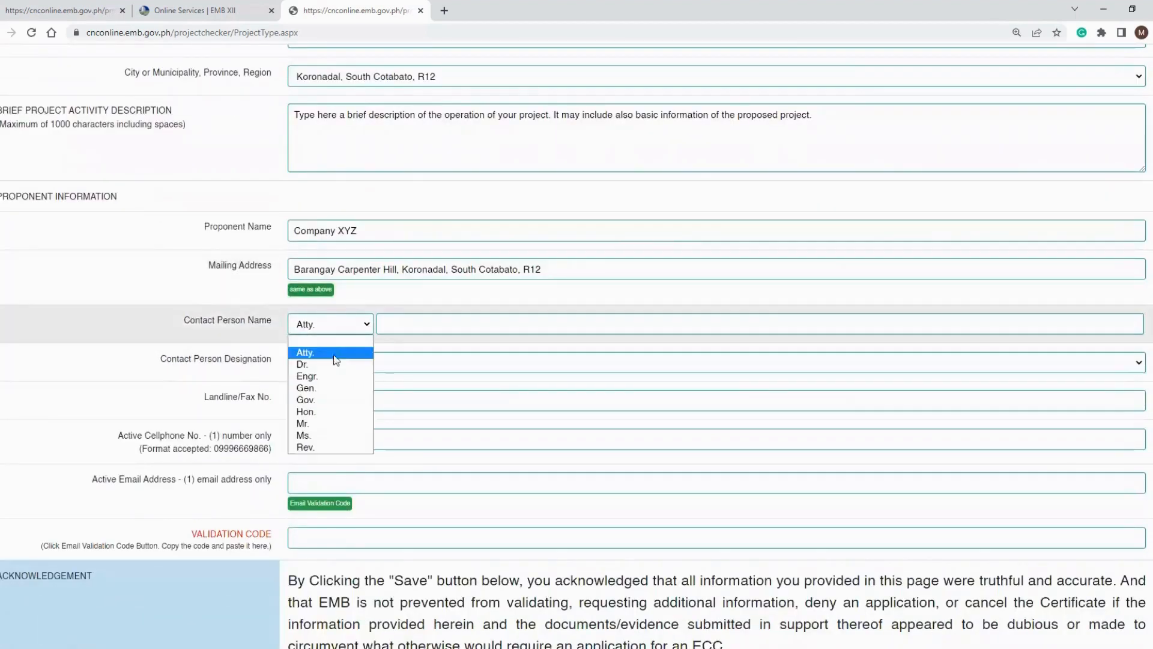
pyautogui.click(314, 423)
pyautogui.click(418, 325)
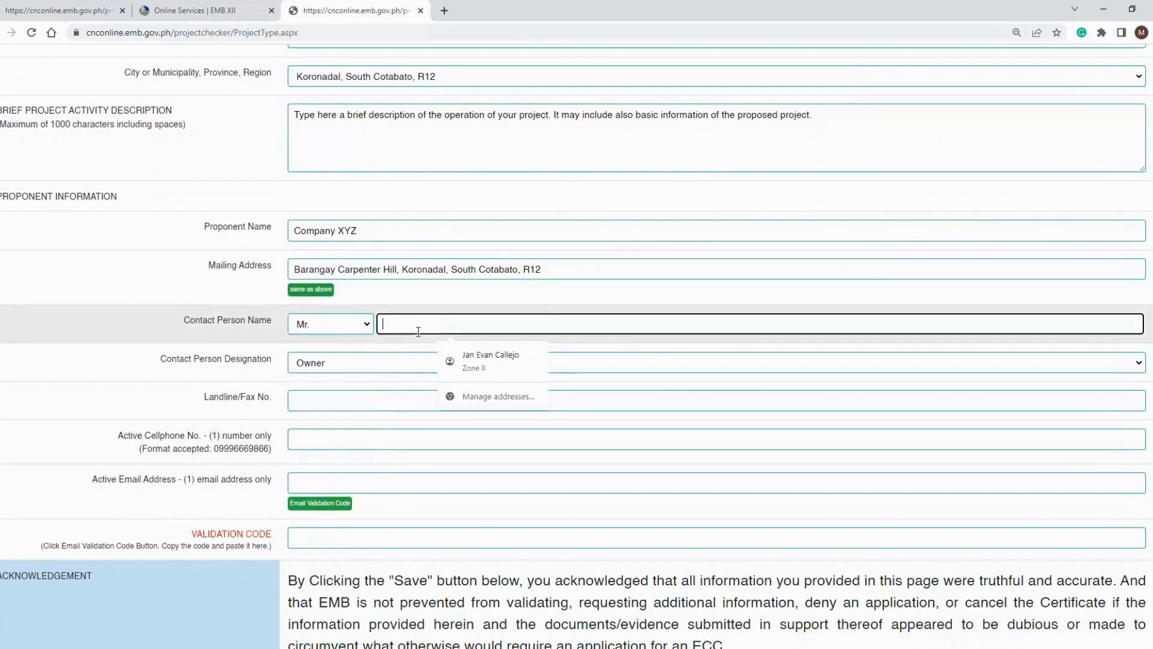
pyautogui.write('Juanito Dela Cruz')
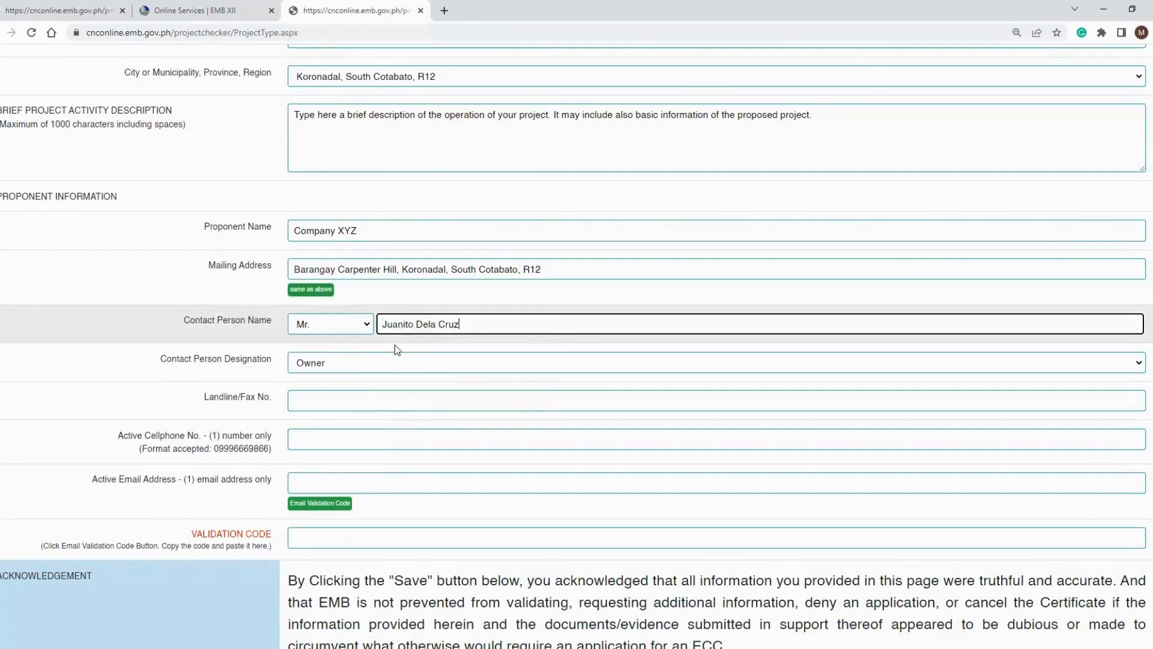
pyautogui.click(330, 366)
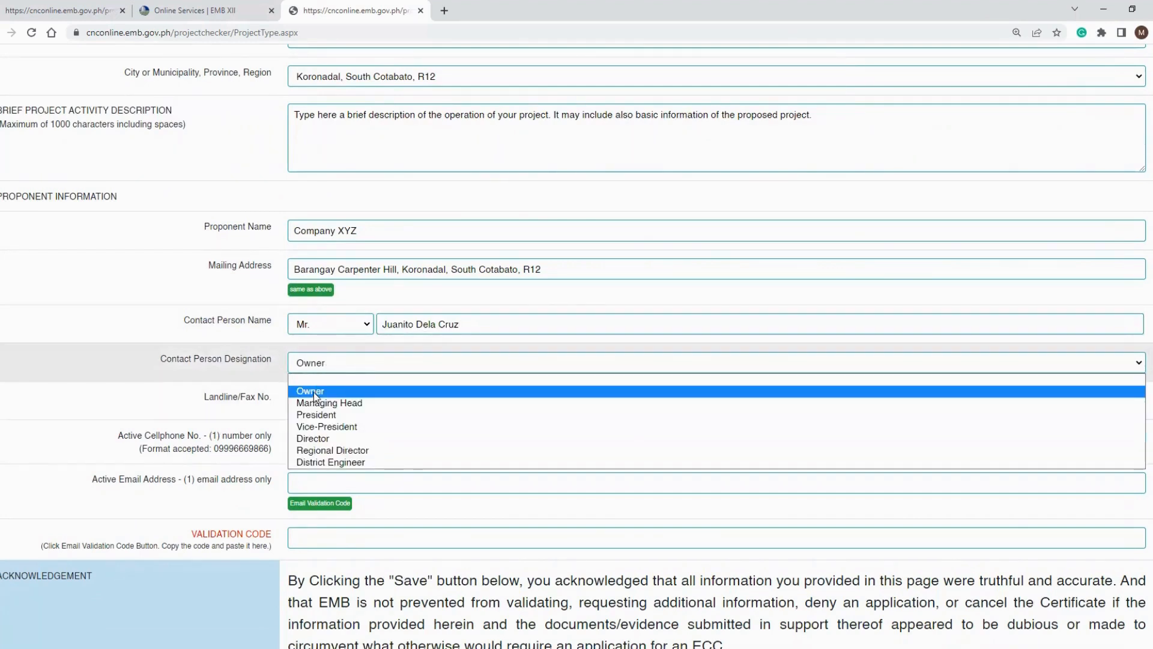
pyautogui.click(314, 392)
# Fill in the proponent's landline number and active cellphone number.
pyautogui.click(305, 401)
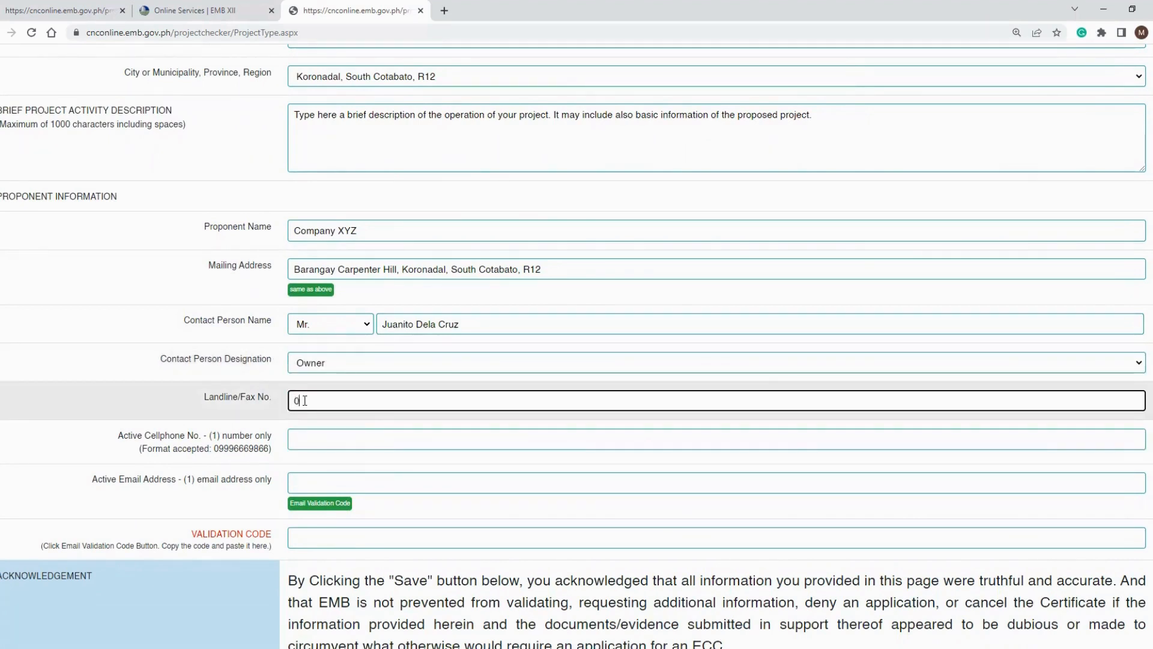
pyautogui.write('083 228')
pyautogui.write(' -')
pyautogui.press('BackSpace')
pyautogui.press('End')
pyautogui.write('1')
pyautogui.press('Left')
pyautogui.press('Left')
pyautogui.press('Left')
pyautogui.press('Left')
pyautogui.click(304, 436)
pyautogui.write('09')
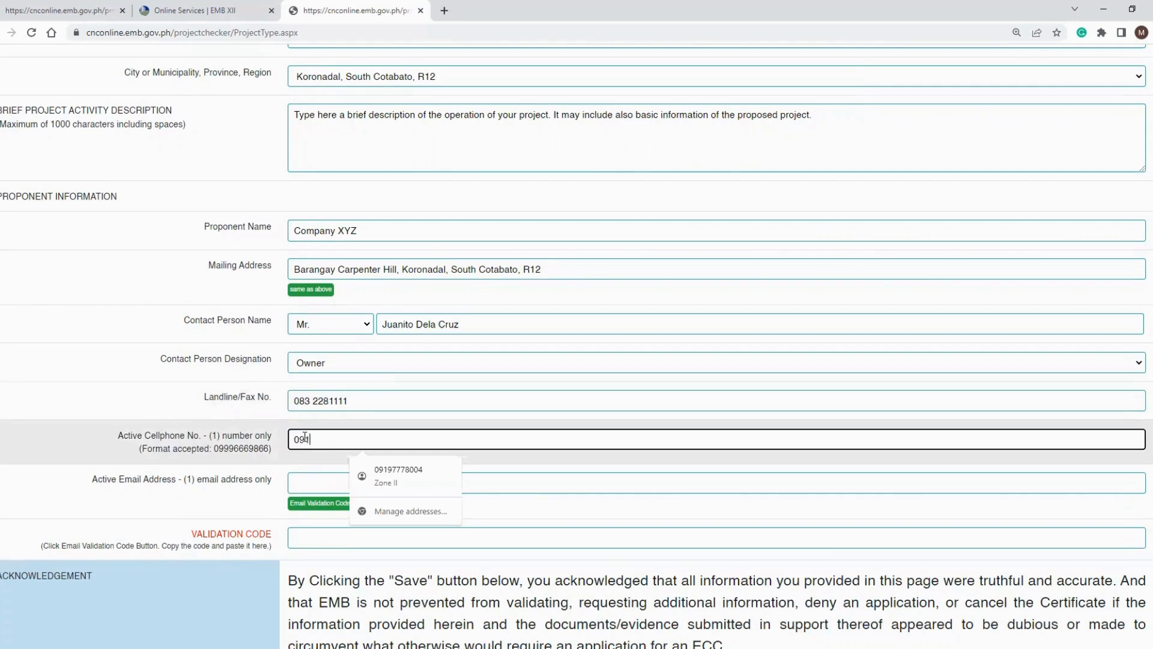
pyautogui.write('1111')
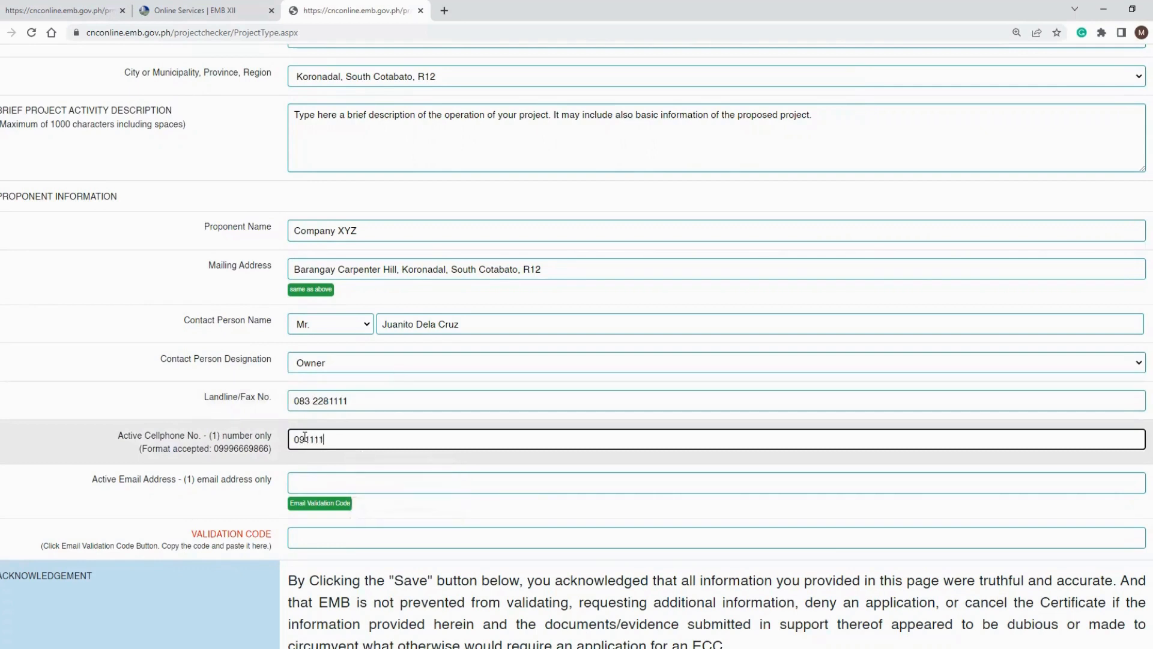
pyautogui.write('11111')
# Autofill the contact e-mail address from the saved suggestion and request an e-mailed validation code.
pyautogui.click(313, 479)
pyautogui.click(398, 510)
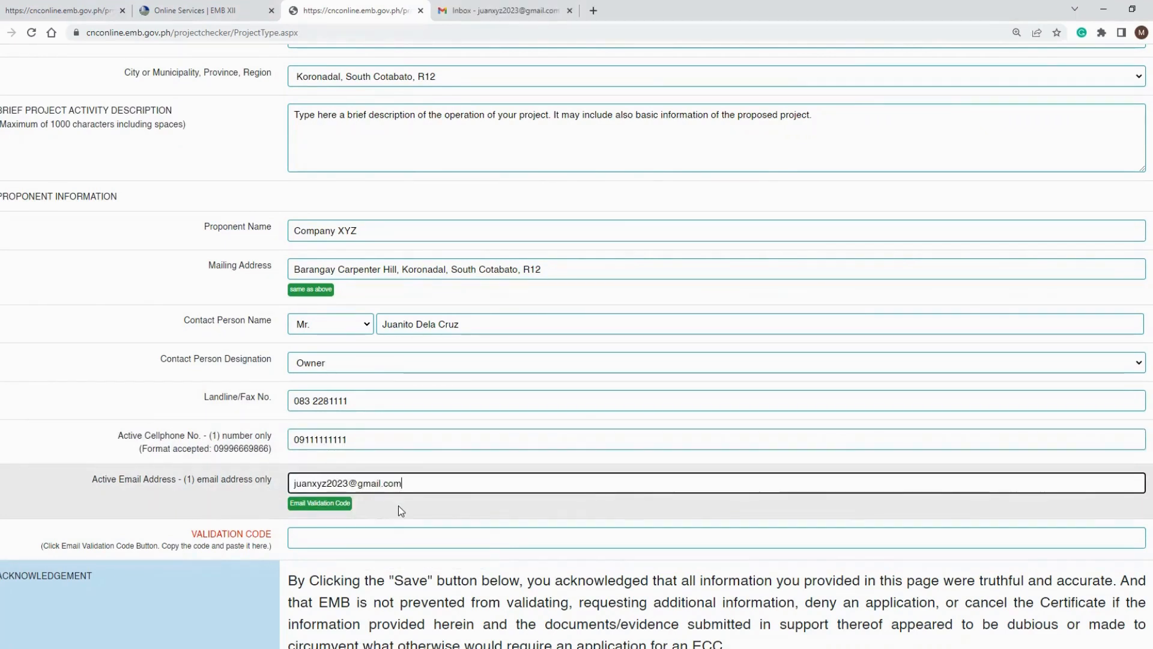
pyautogui.click(320, 505)
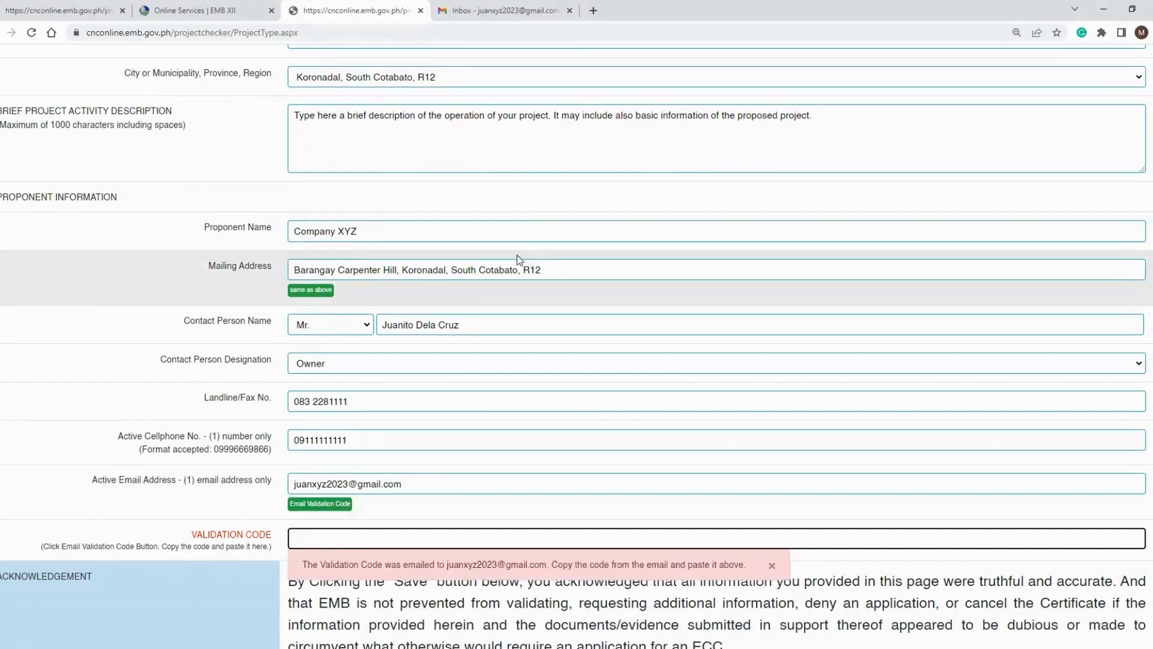
pyautogui.click(497, 12)
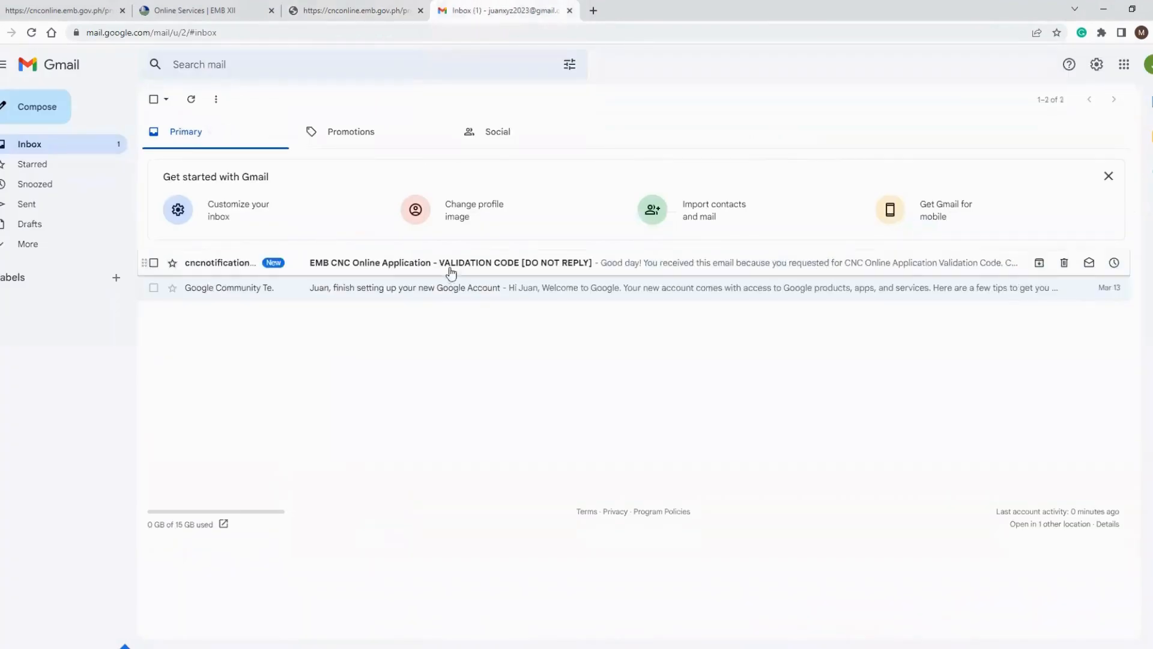
# Open the VALIDATION CODE email in Gmail and select the verification code.
pyautogui.click(386, 265)
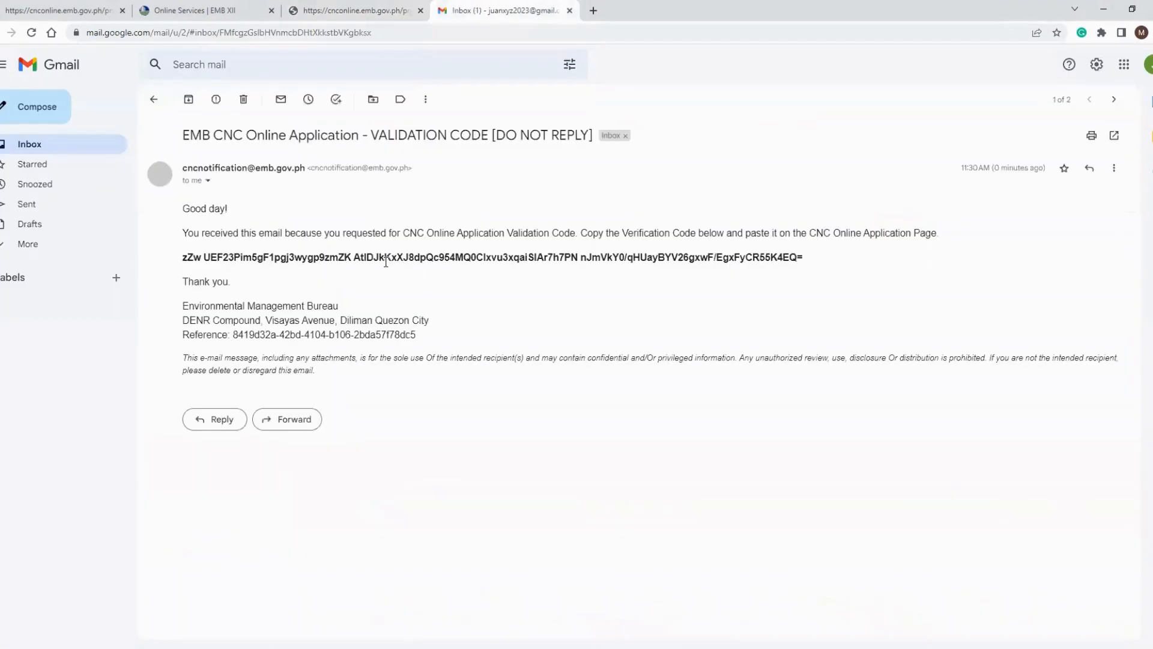
pyautogui.moveTo(184, 257); pyautogui.dragTo(802, 254)
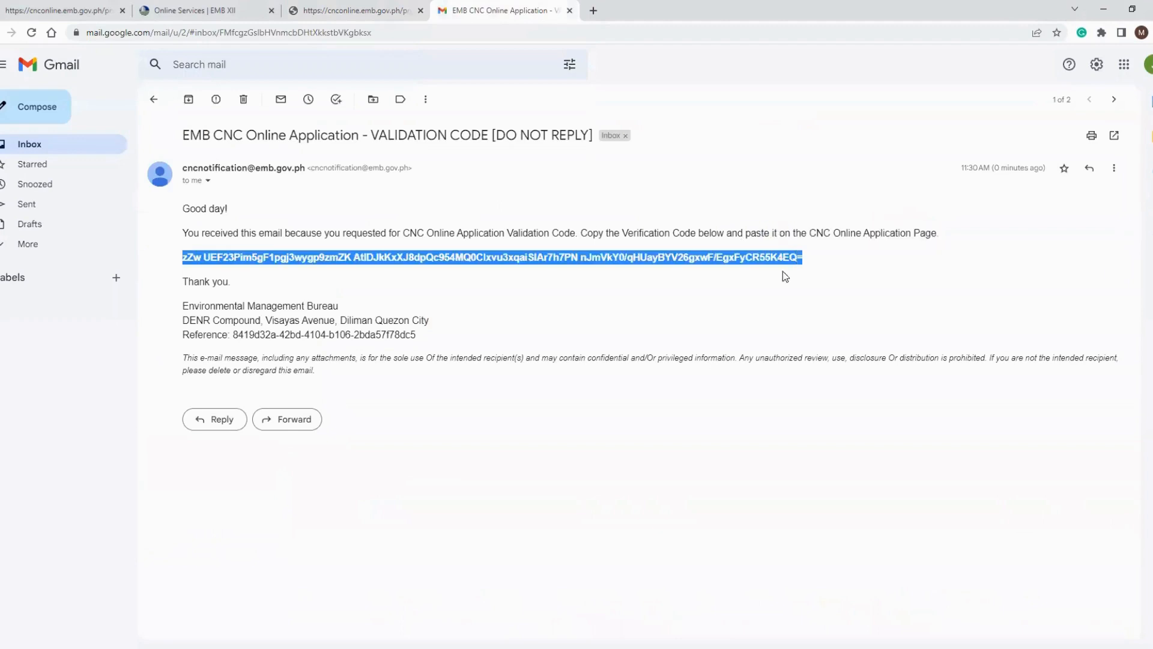
pyautogui.click(348, 11)
# Paste the validation code into the Validation Code field and dismiss the notification.
pyautogui.click(303, 543)
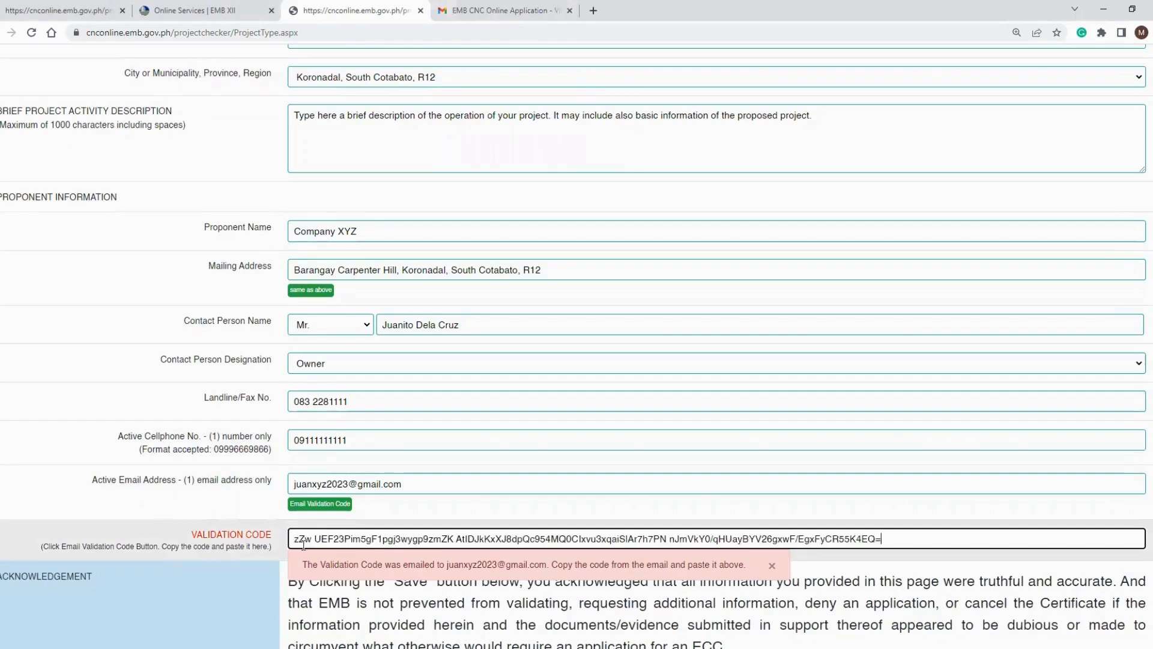
pyautogui.scroll(-2, 240, 495)
pyautogui.click(252, 490)
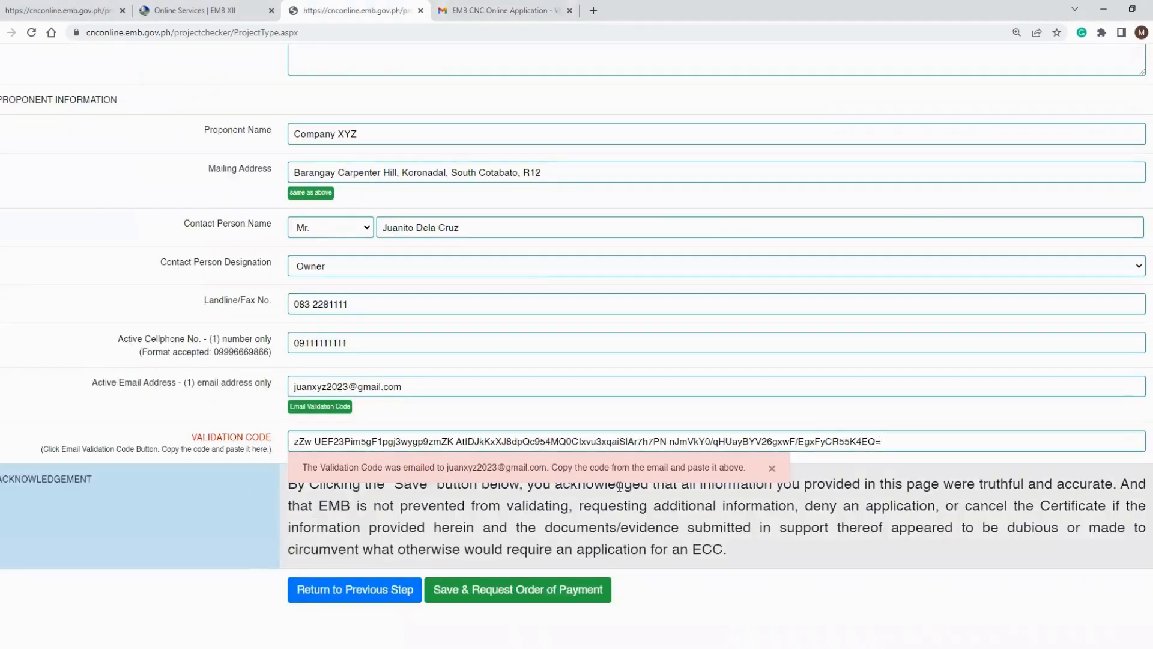
pyautogui.click(771, 468)
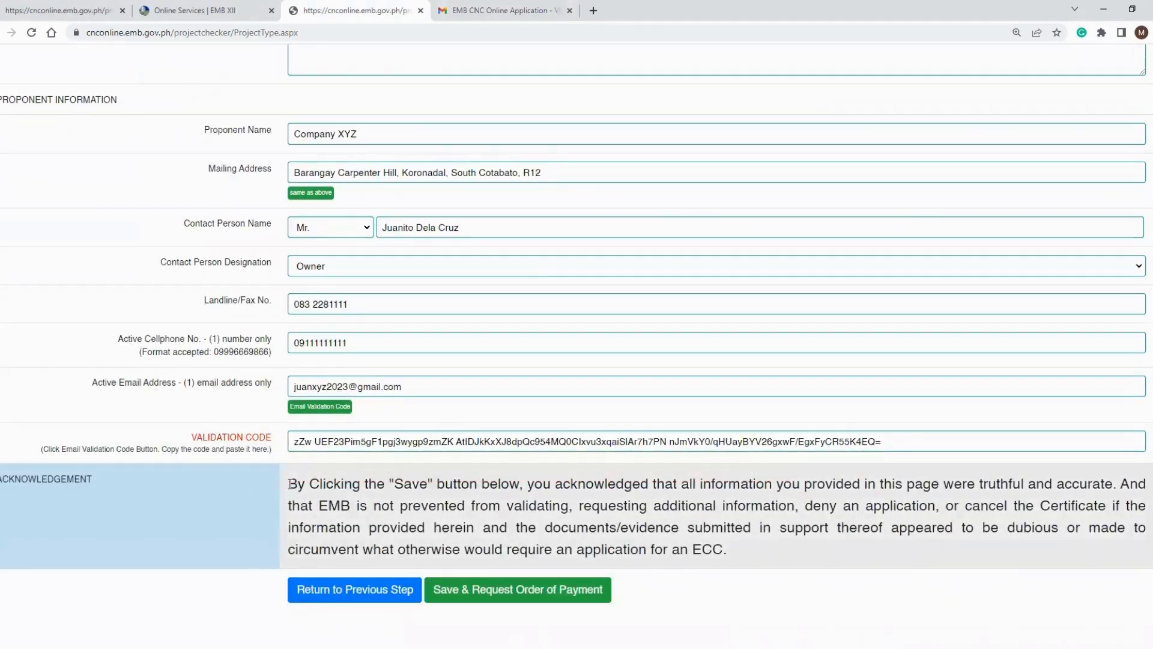
# Read the acknowledgement paragraph and review the completed application form.
pyautogui.moveTo(289, 483); pyautogui.dragTo(766, 564)
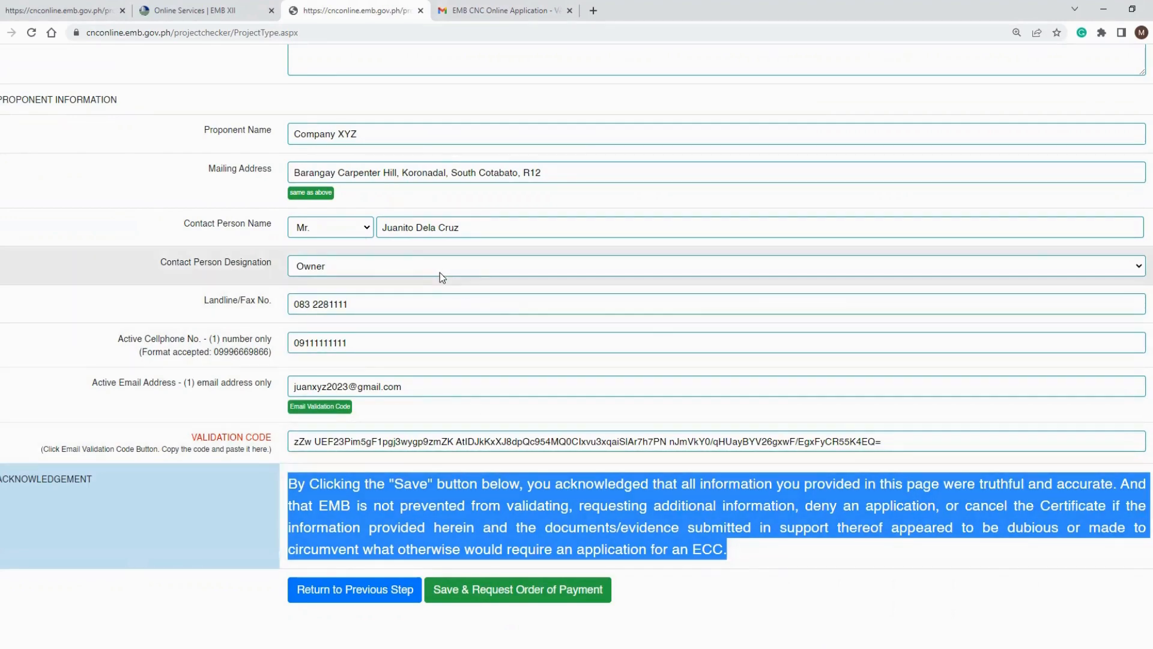
pyautogui.scroll(6, 421, 269)
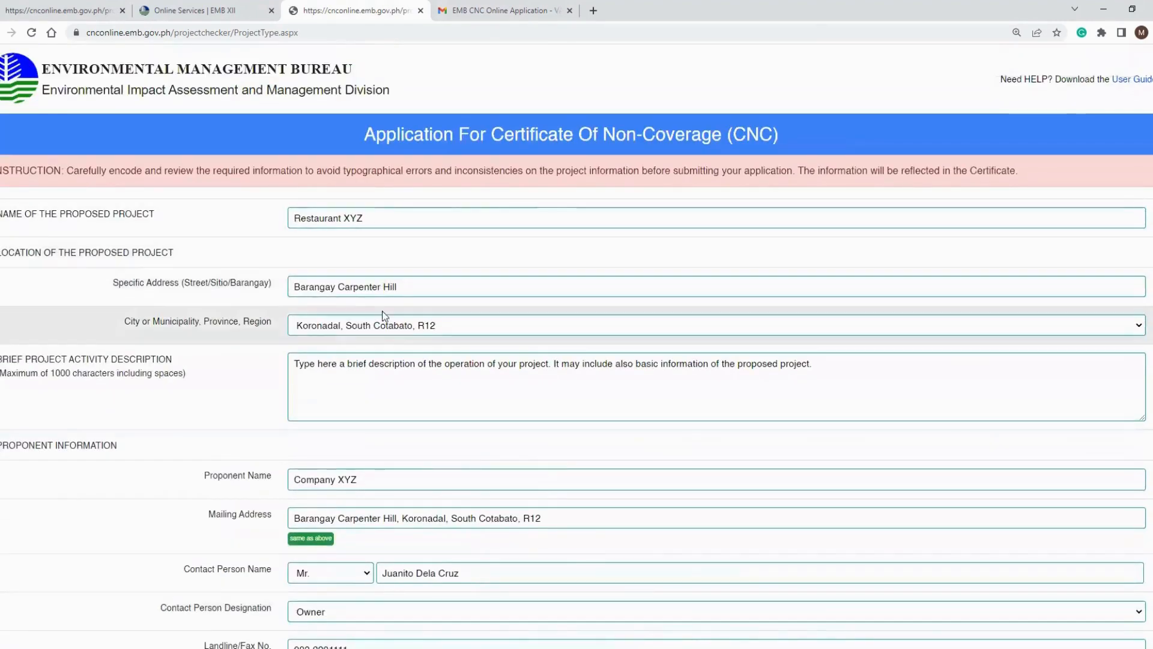
pyautogui.scroll(-5, 386, 421)
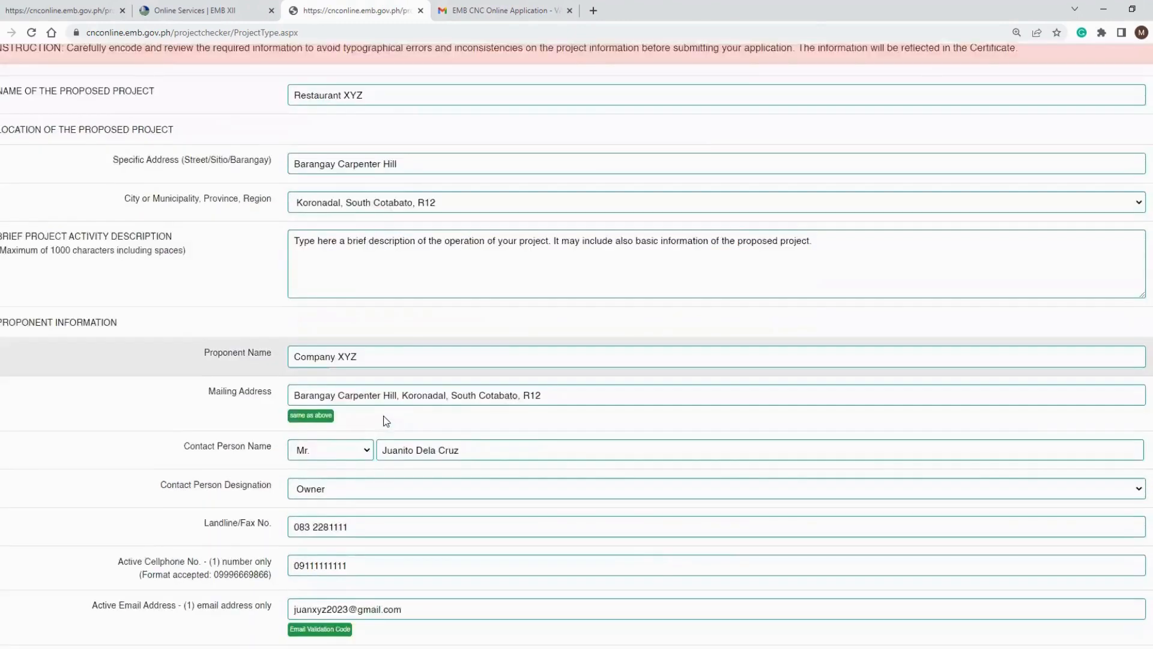
pyautogui.scroll(-1, 391, 421)
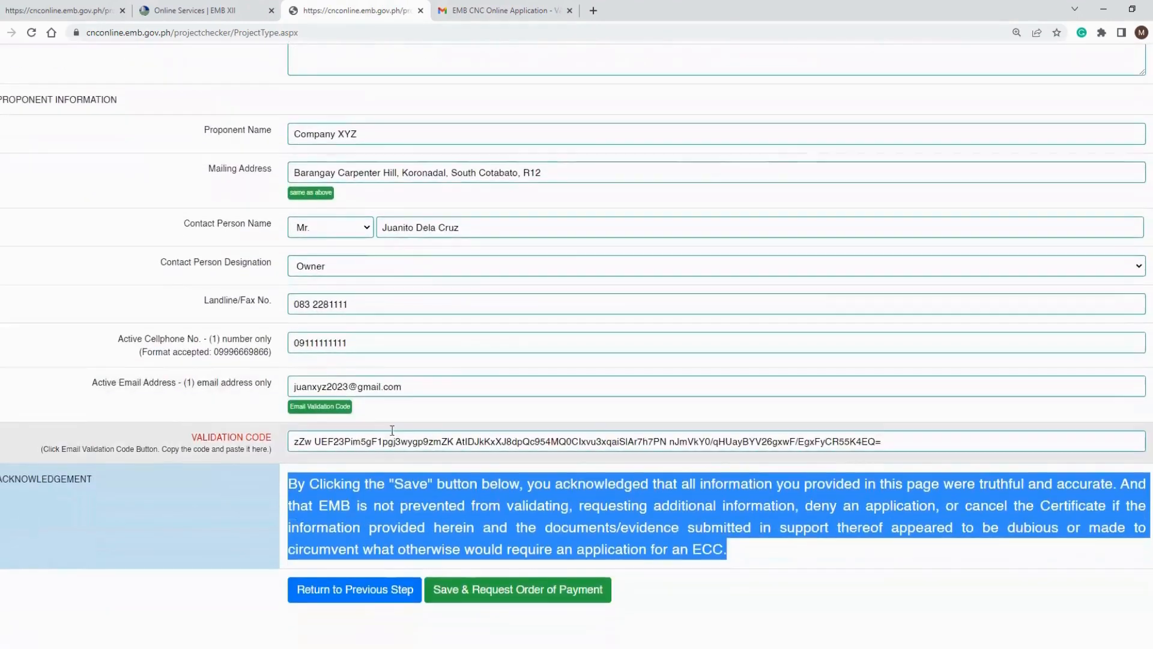
pyautogui.scroll(2, 418, 459)
pyautogui.scroll(4, 420, 421)
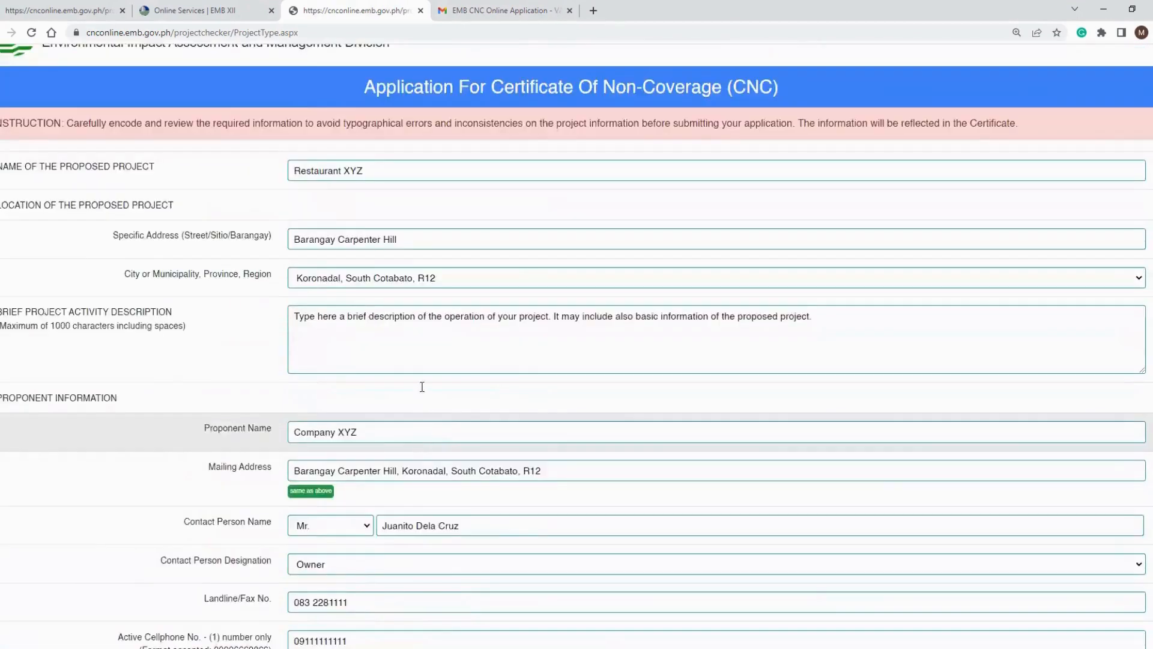
pyautogui.scroll(-2, 439, 250)
pyautogui.scroll(-4, 443, 344)
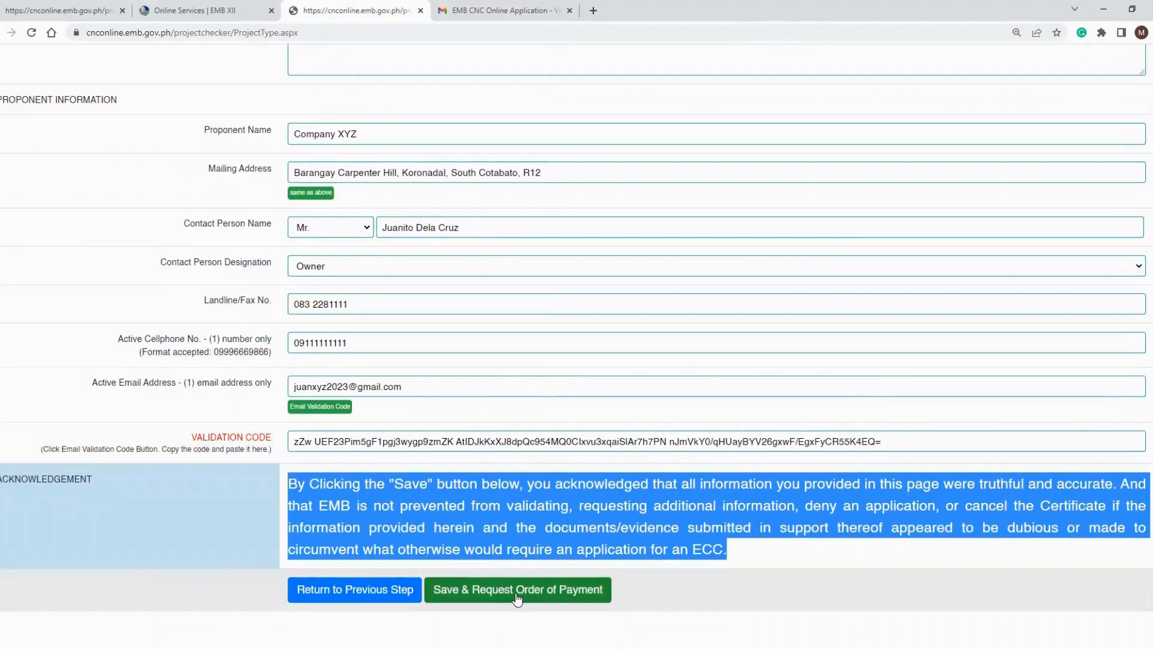
# Save the Restaurant XYZ application and request its order of payment, then return to the EMB Region 12 services page.
pyautogui.click(516, 596)
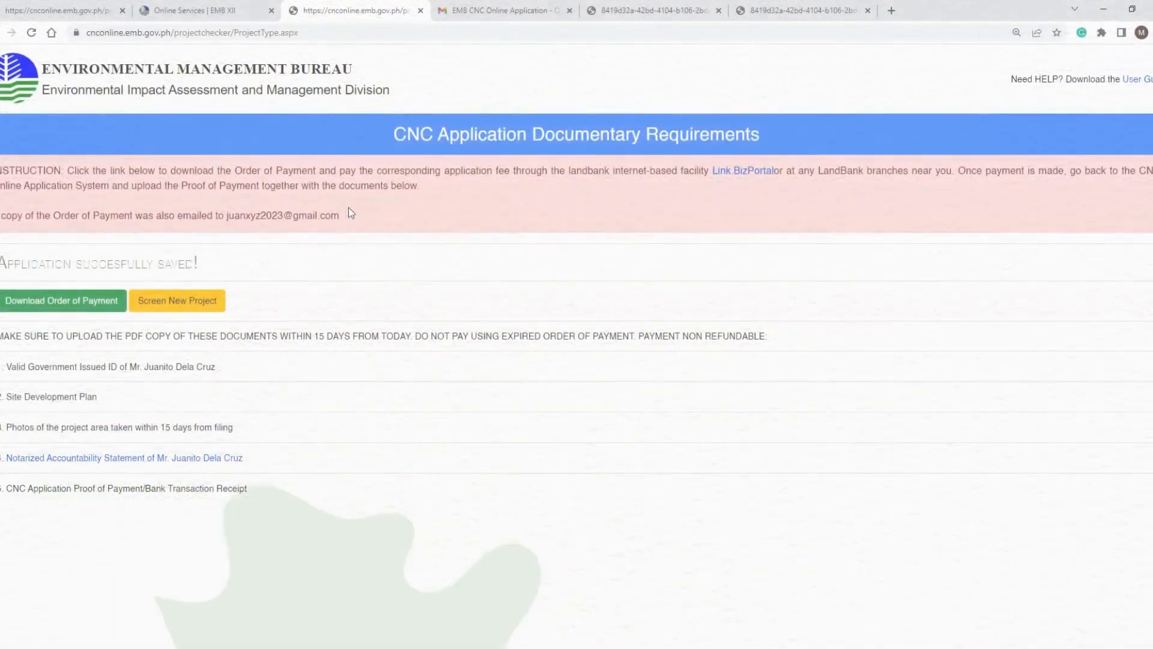
pyautogui.click(183, 8)
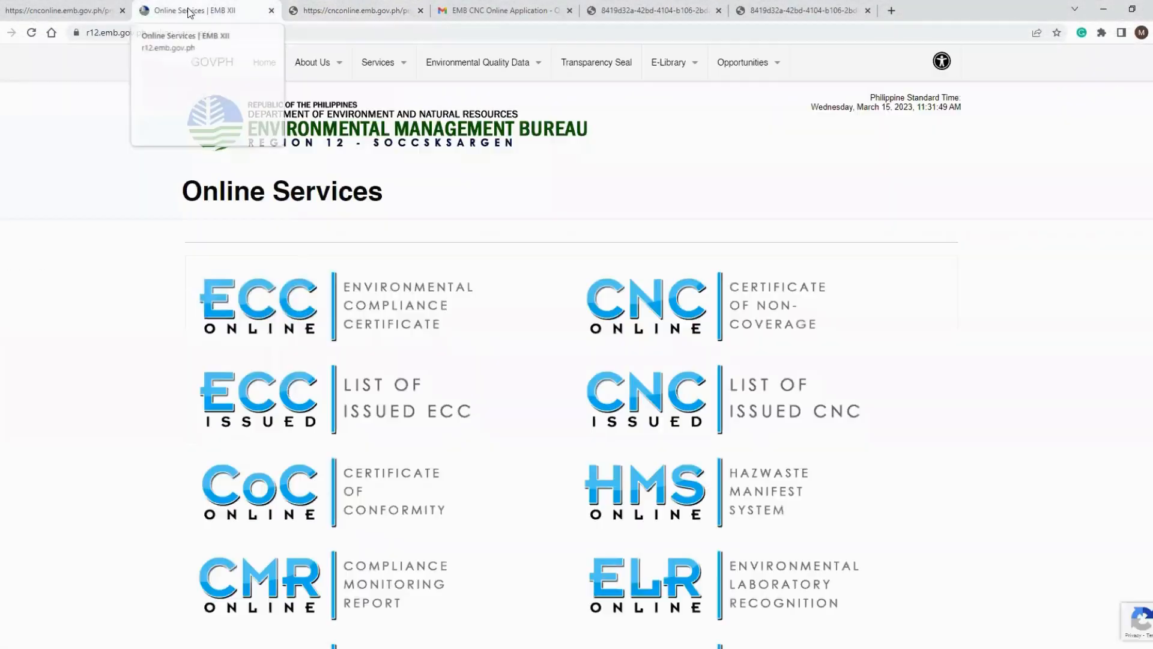
# Copy the application reference number from the Order of Payment PDF into the tracking page and verify it.
pyautogui.click(677, 316)
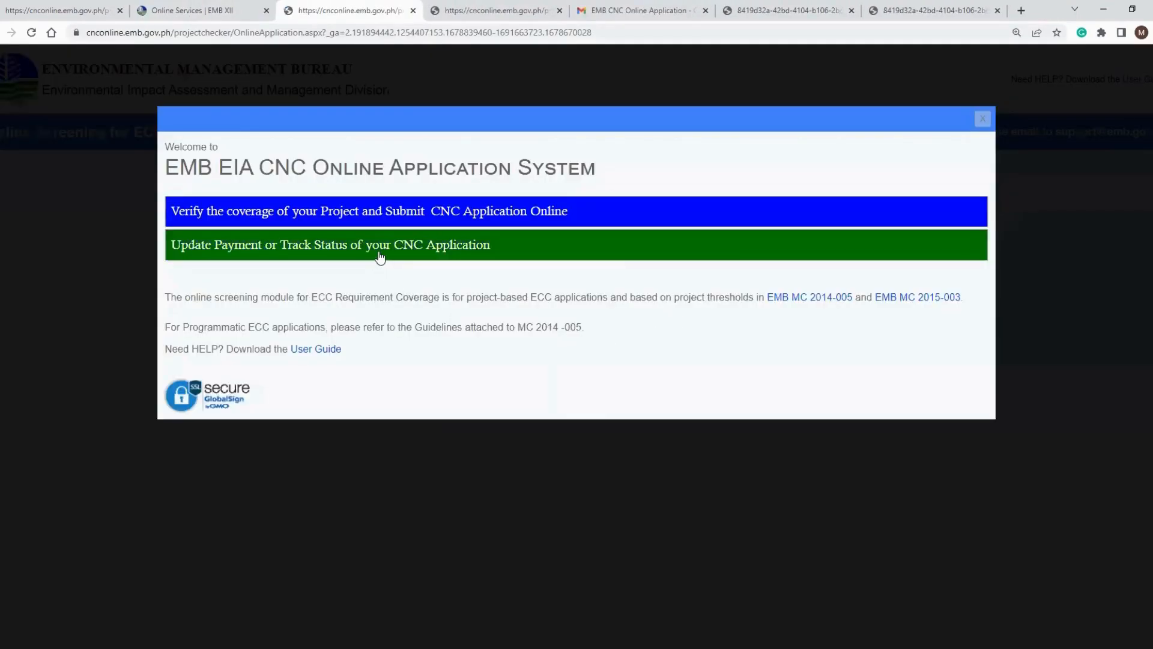
pyautogui.click(379, 255)
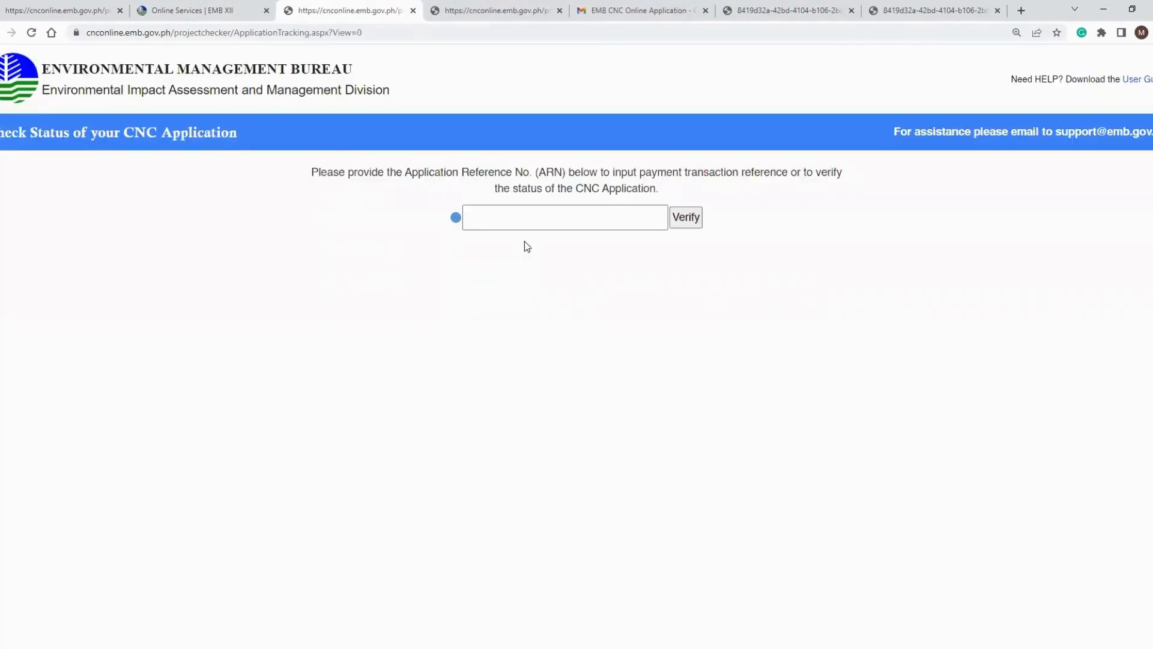
pyautogui.click(482, 218)
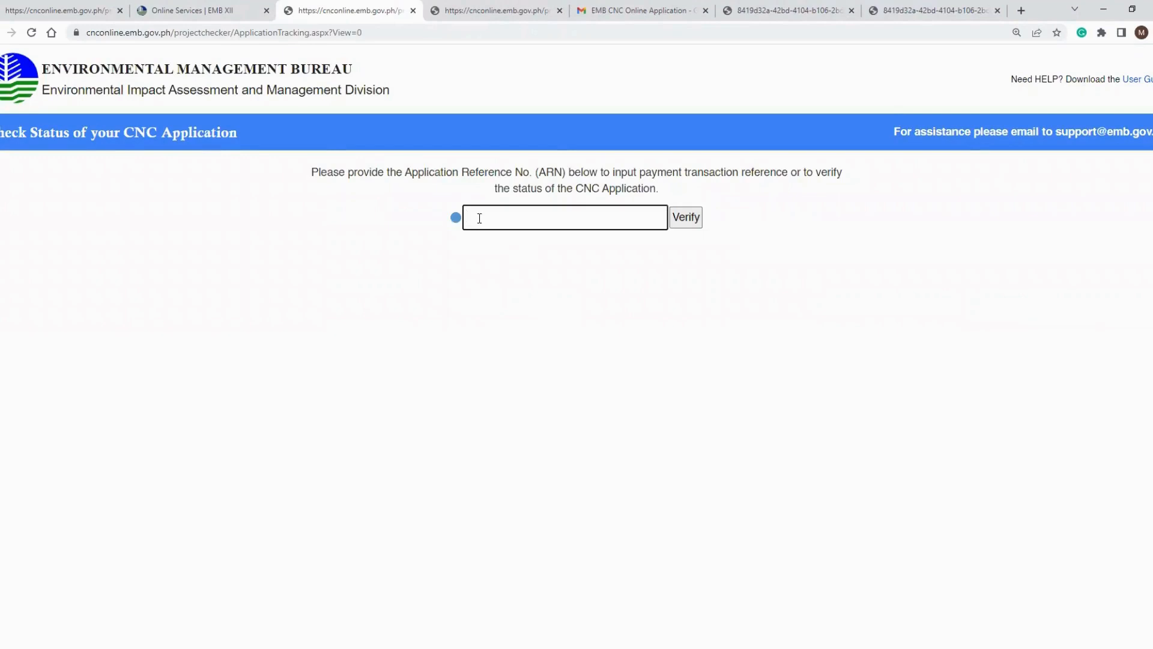
pyautogui.click(784, 8)
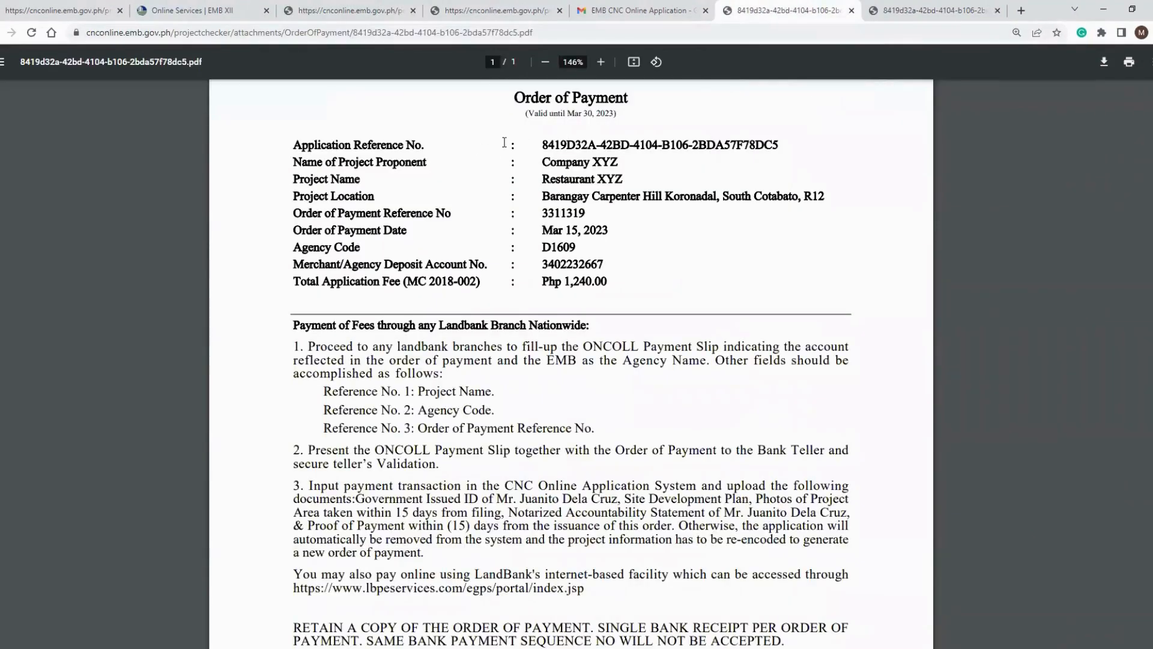
pyautogui.moveTo(543, 145); pyautogui.dragTo(813, 142)
pyautogui.hotkey('ctrl', 'c')
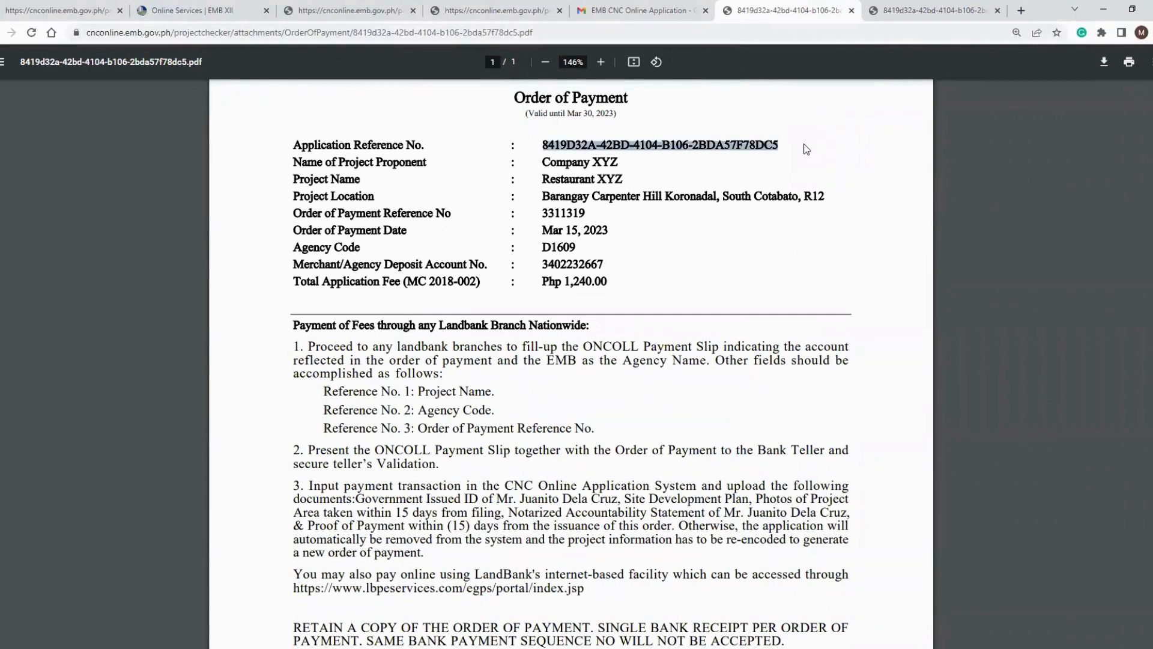
pyautogui.click(358, 12)
pyautogui.click(509, 219)
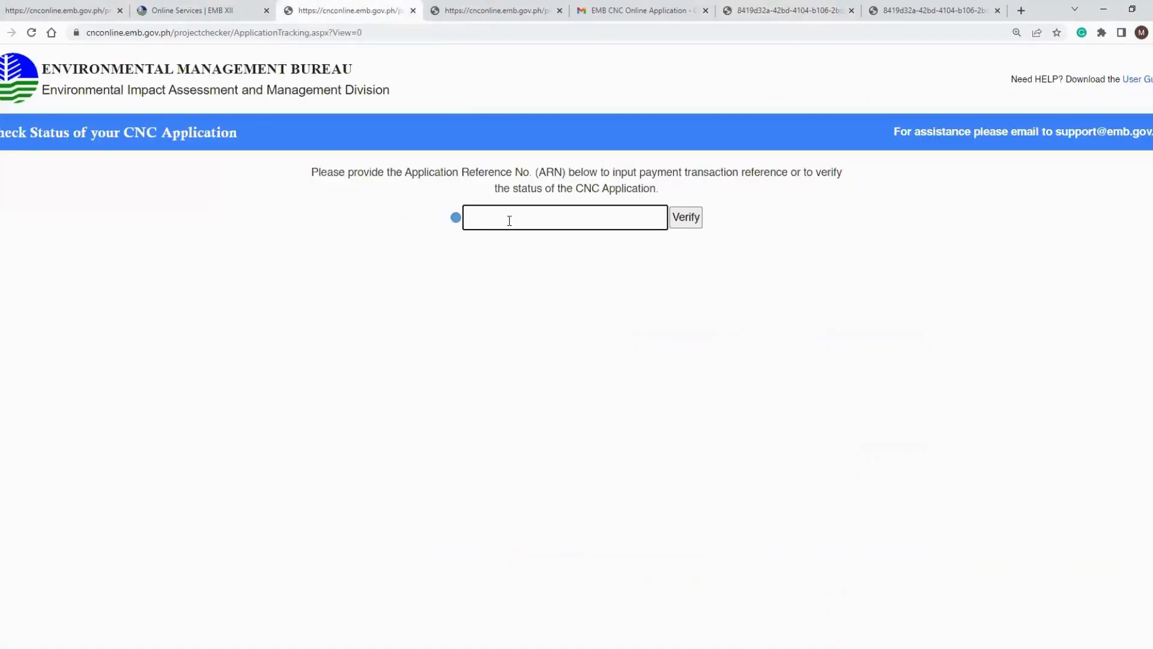
pyautogui.hotkey('ctrl', 'v')
pyautogui.click(683, 224)
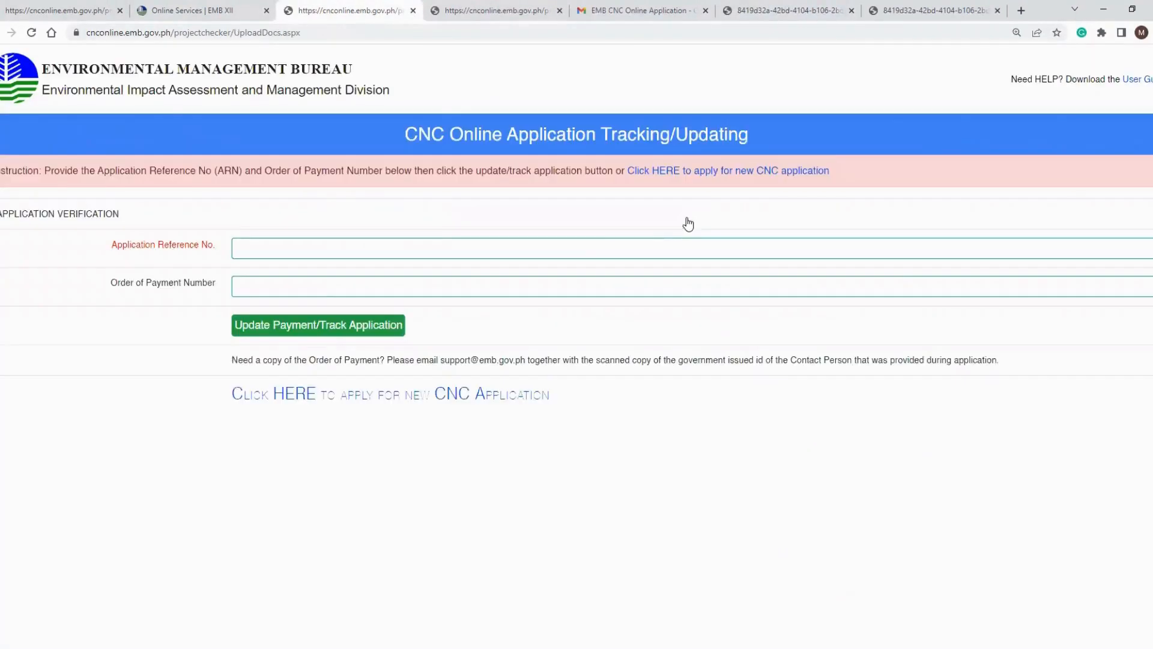
# Fill in the Application Reference No. and Order of Payment Number, then submit them for updating.
pyautogui.click(244, 246)
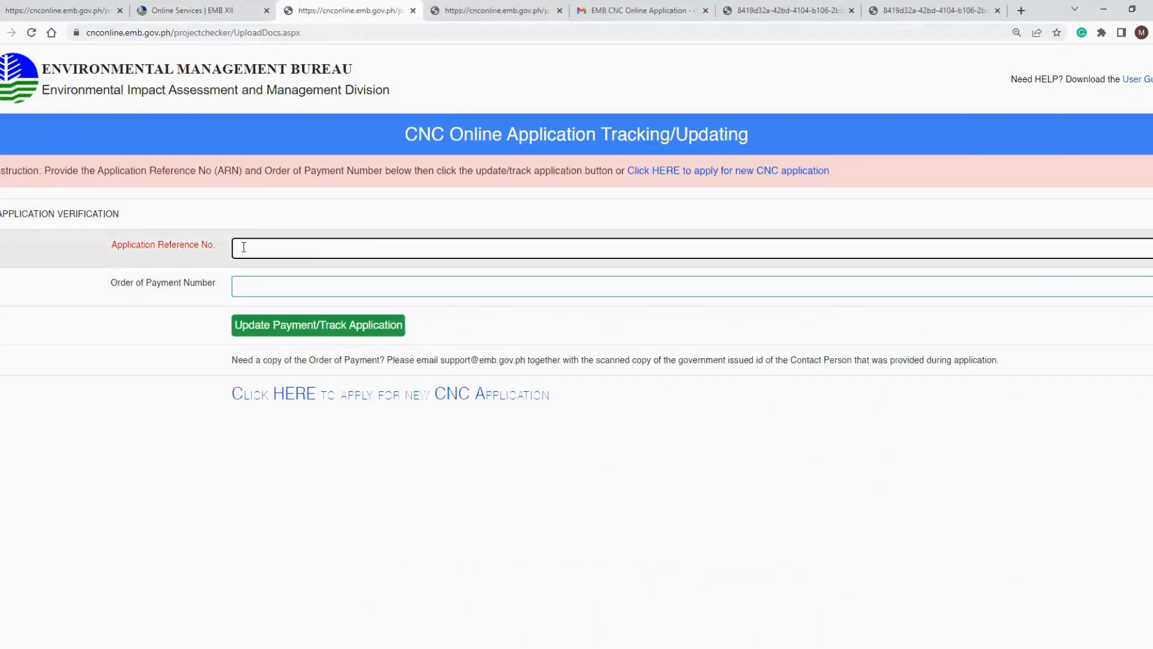
pyautogui.hotkey('ctrl', 'v')
pyautogui.press('Tab')
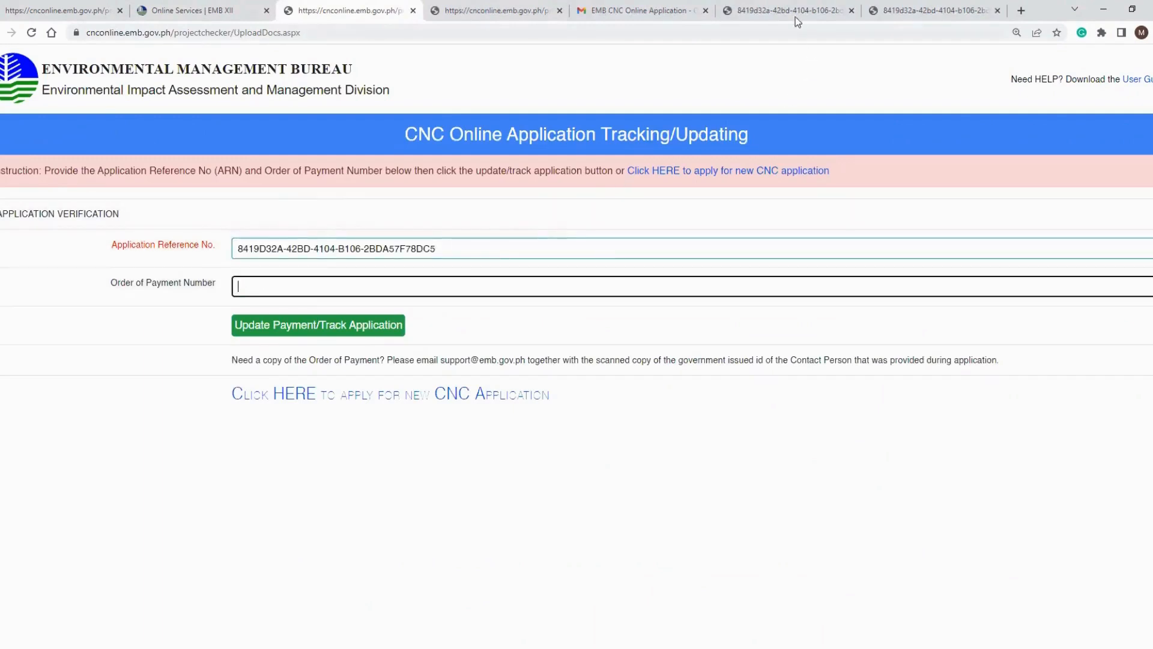
pyautogui.click(787, 11)
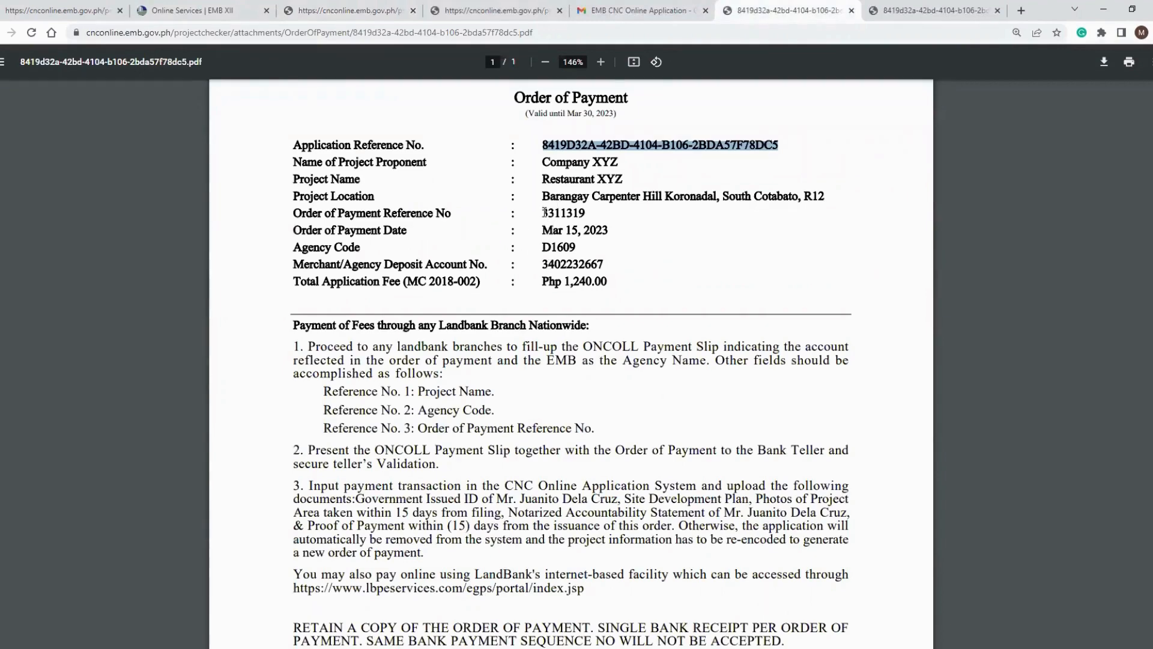
pyautogui.moveTo(543, 213); pyautogui.dragTo(597, 214)
pyautogui.hotkey('ctrl', 'c')
pyautogui.click(504, 11)
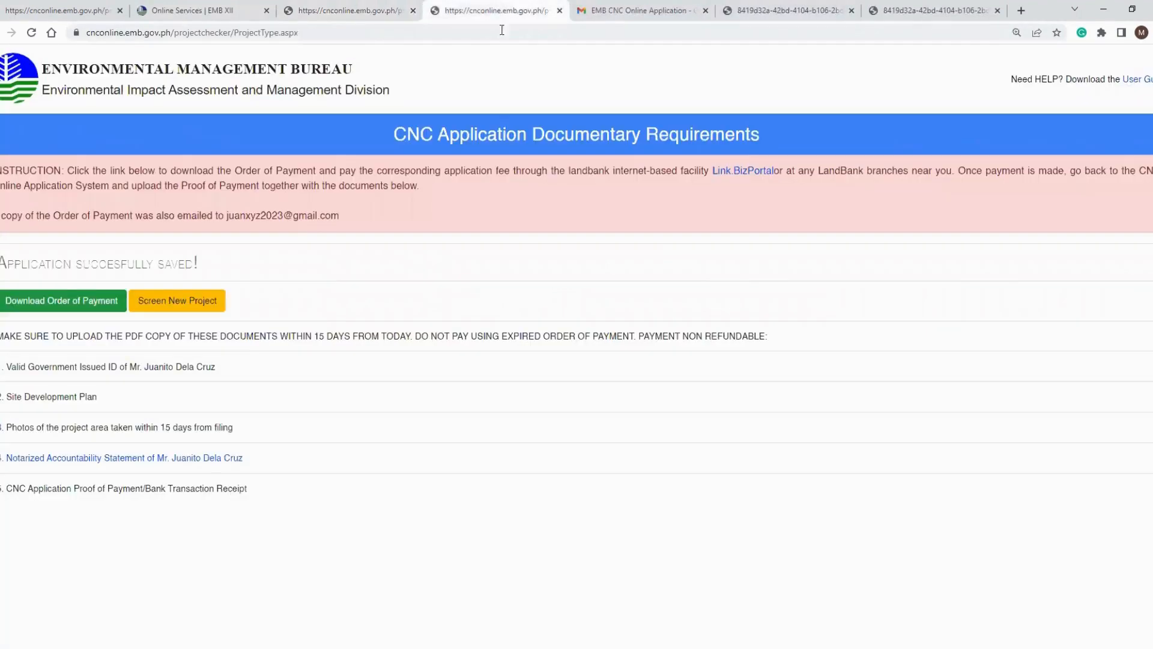
pyautogui.click(353, 11)
pyautogui.click(311, 286)
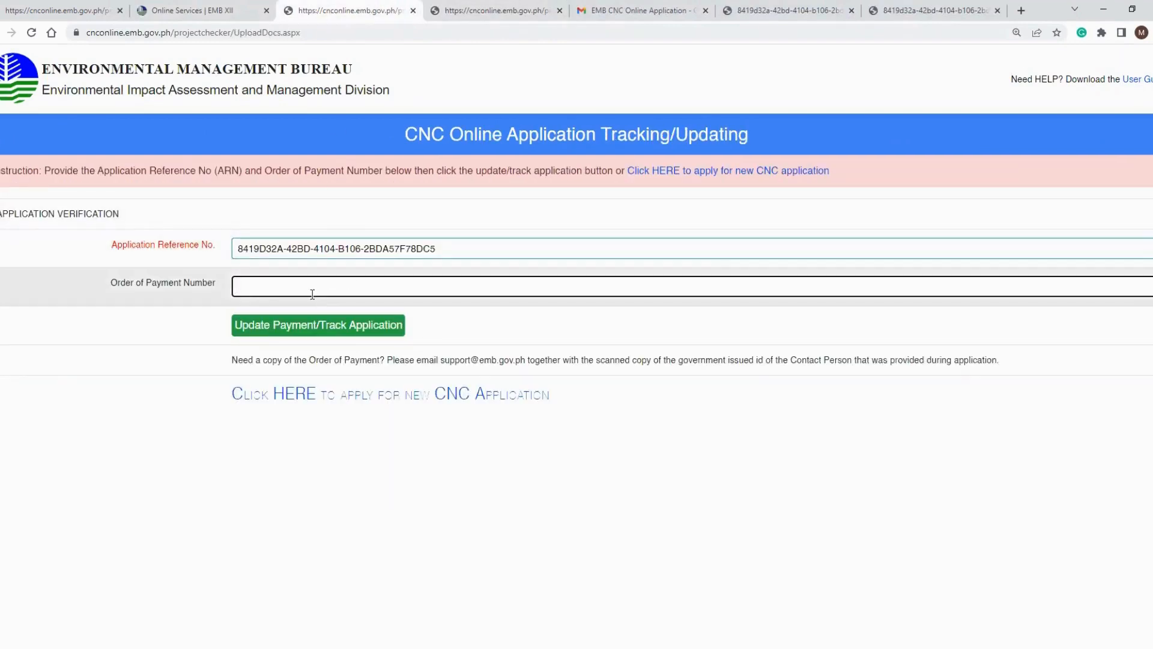
pyautogui.hotkey('ctrl', 'v')
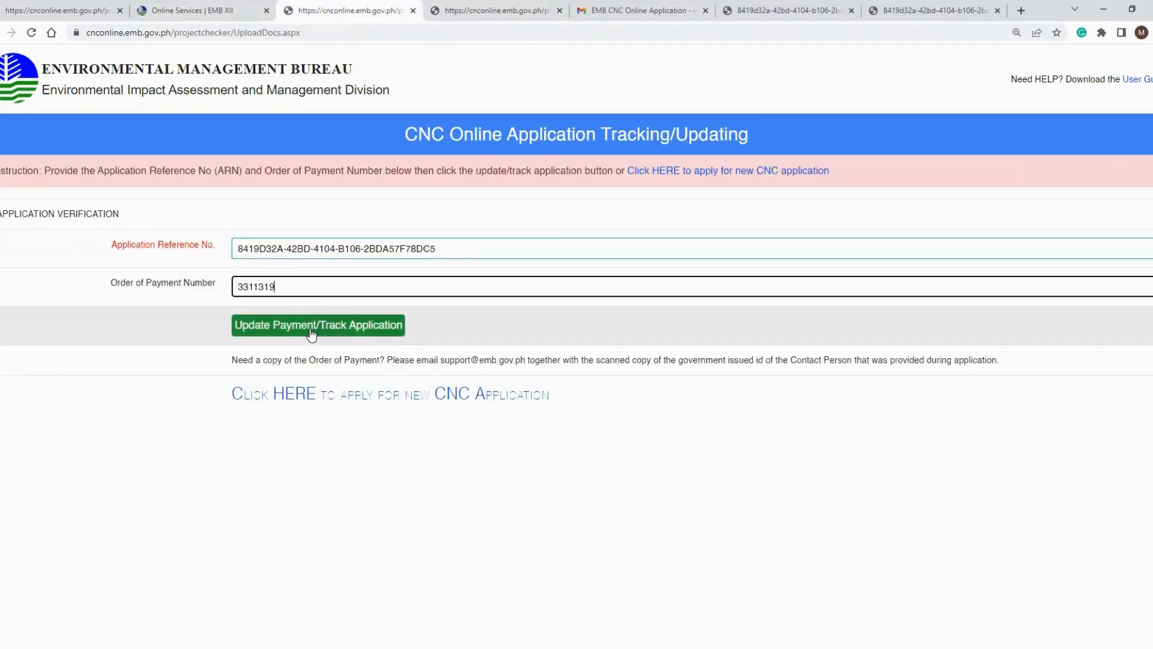
pyautogui.click(311, 330)
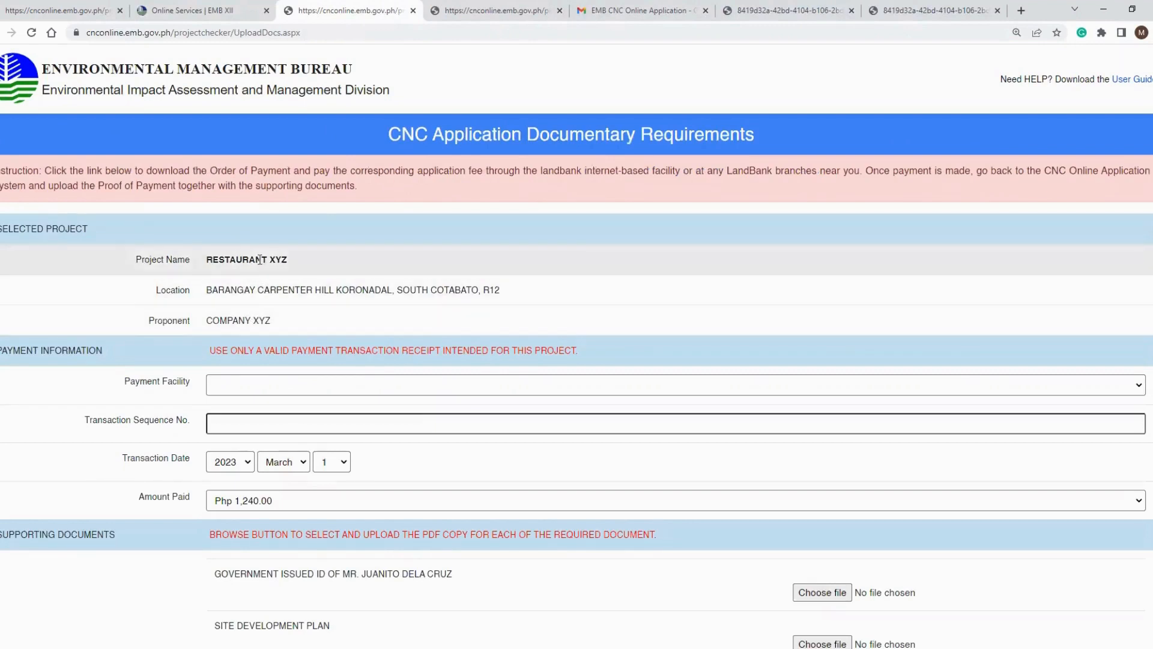
# Set the payment facility to Landbank Branch (Over-the-Counter).
pyautogui.scroll(-2, 269, 357)
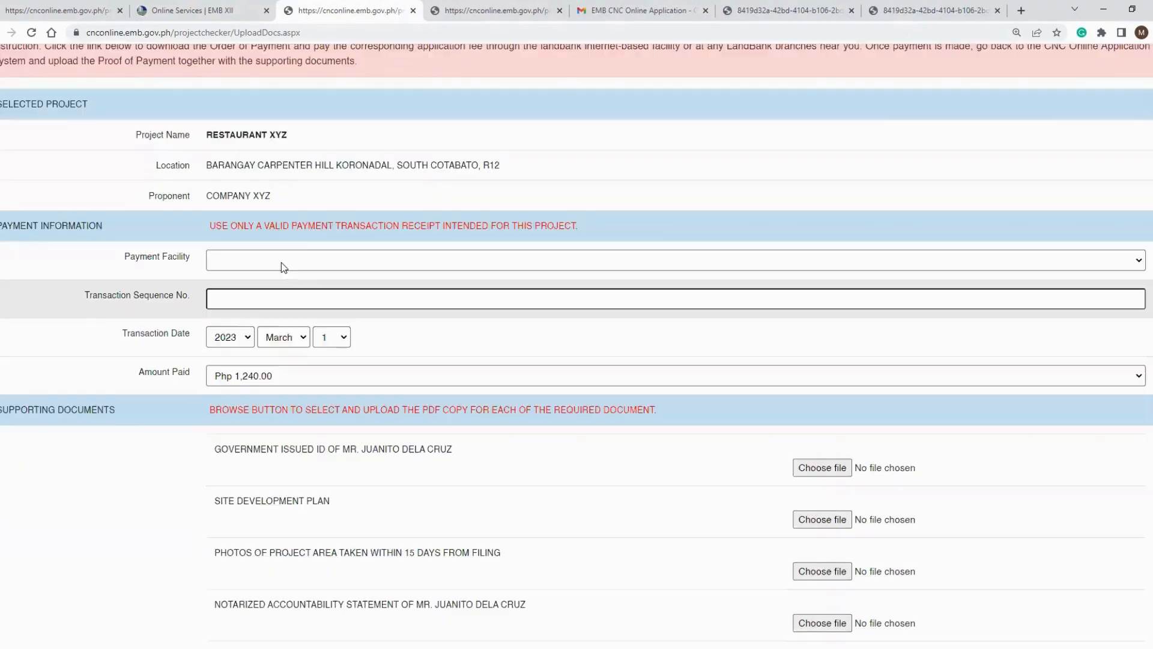
pyautogui.click(282, 263)
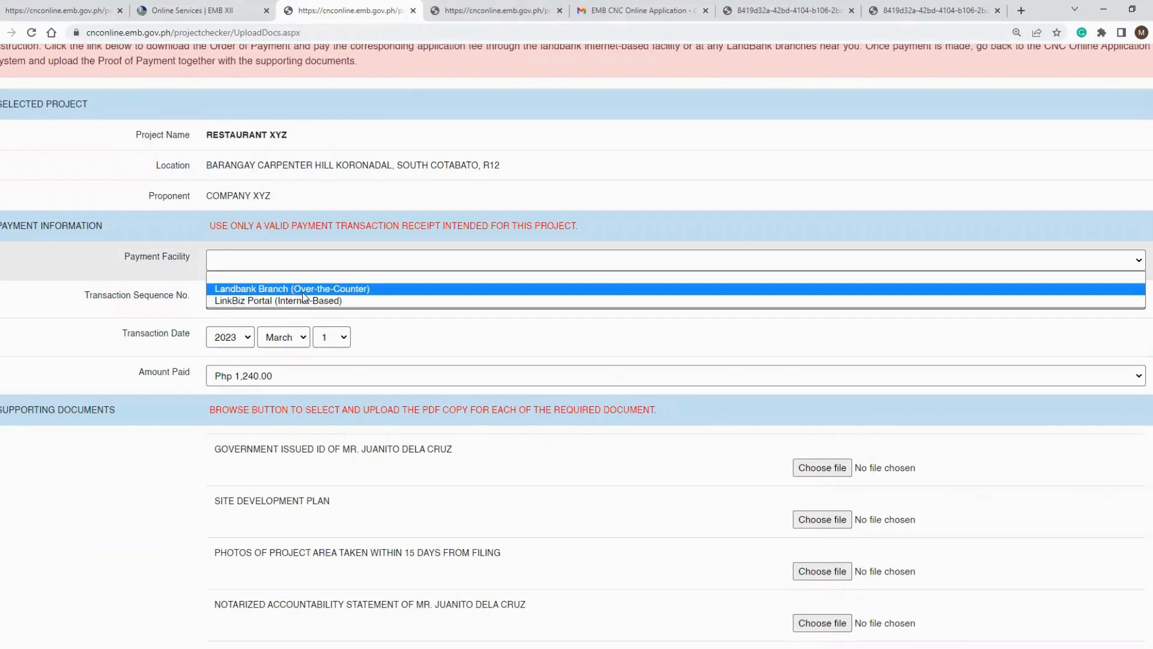
pyautogui.click(351, 290)
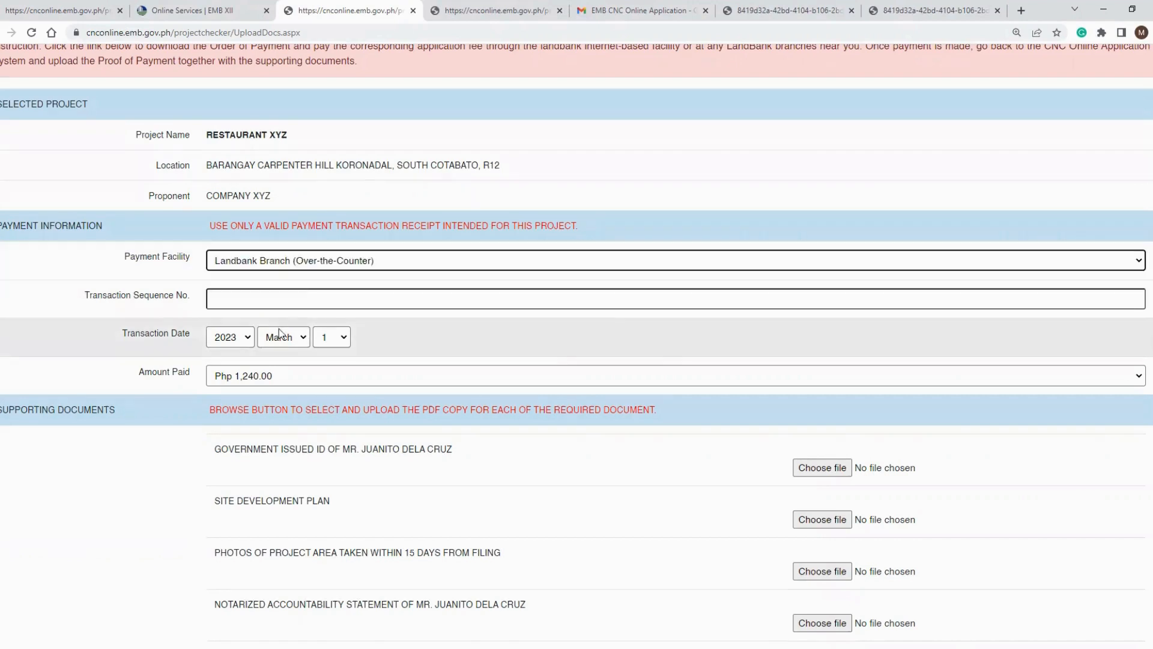
pyautogui.click(311, 260)
pyautogui.click(312, 299)
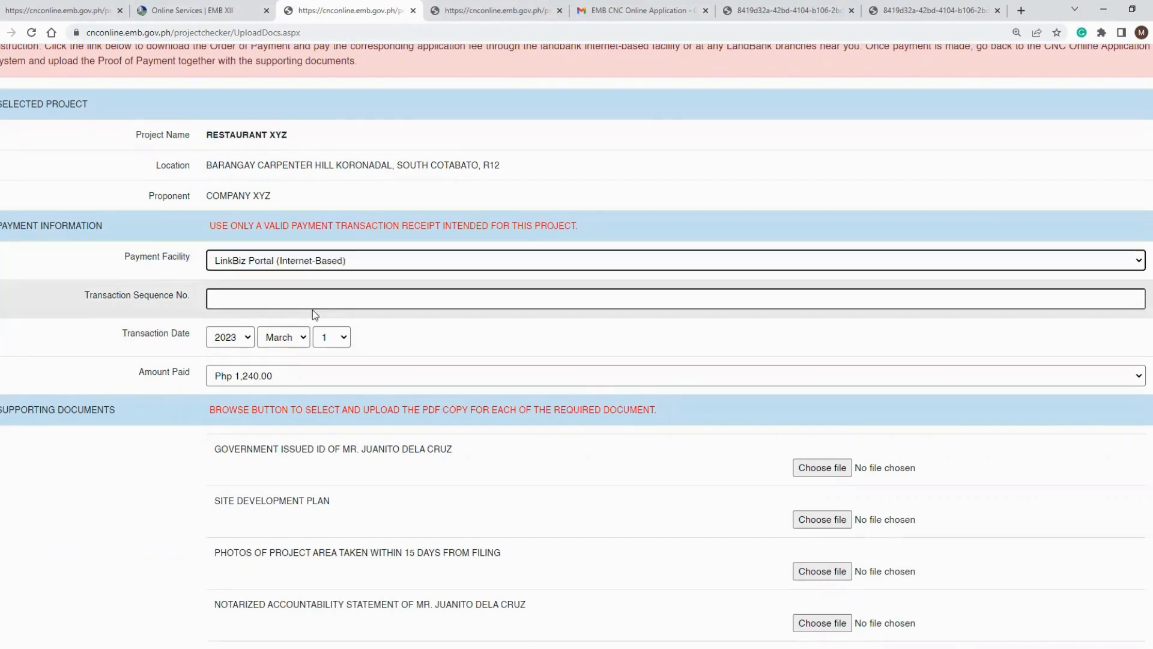
pyautogui.click(309, 262)
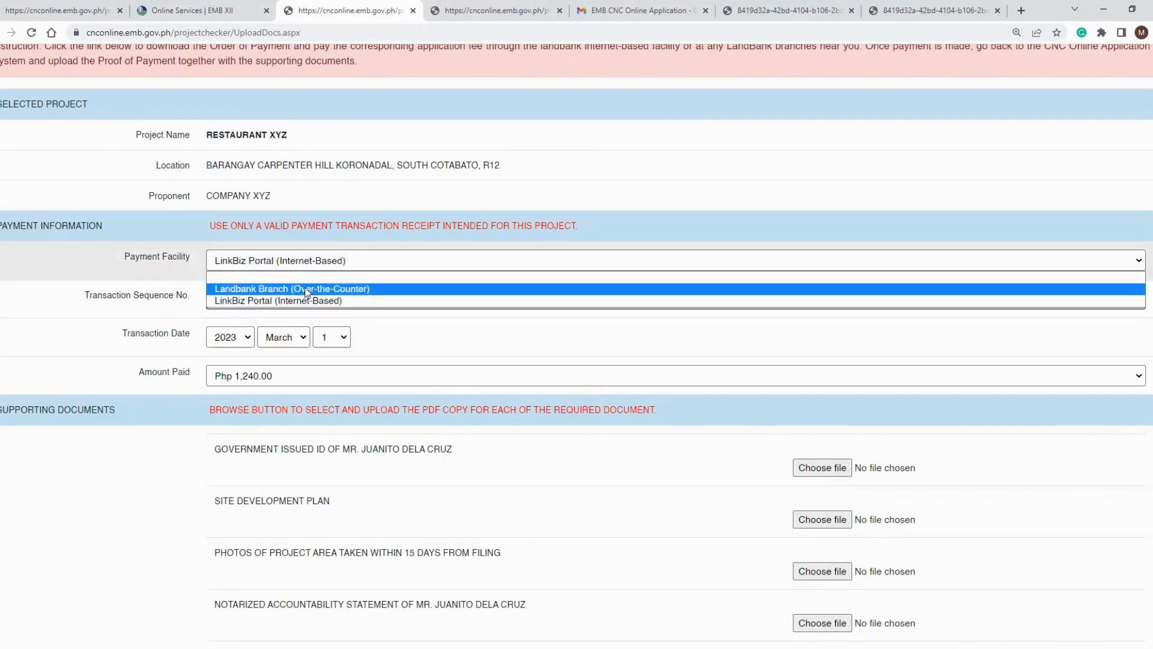
pyautogui.click(307, 289)
# Enter transaction sequence number 12345 and move past the transaction date to Amount Paid.
pyautogui.click(265, 297)
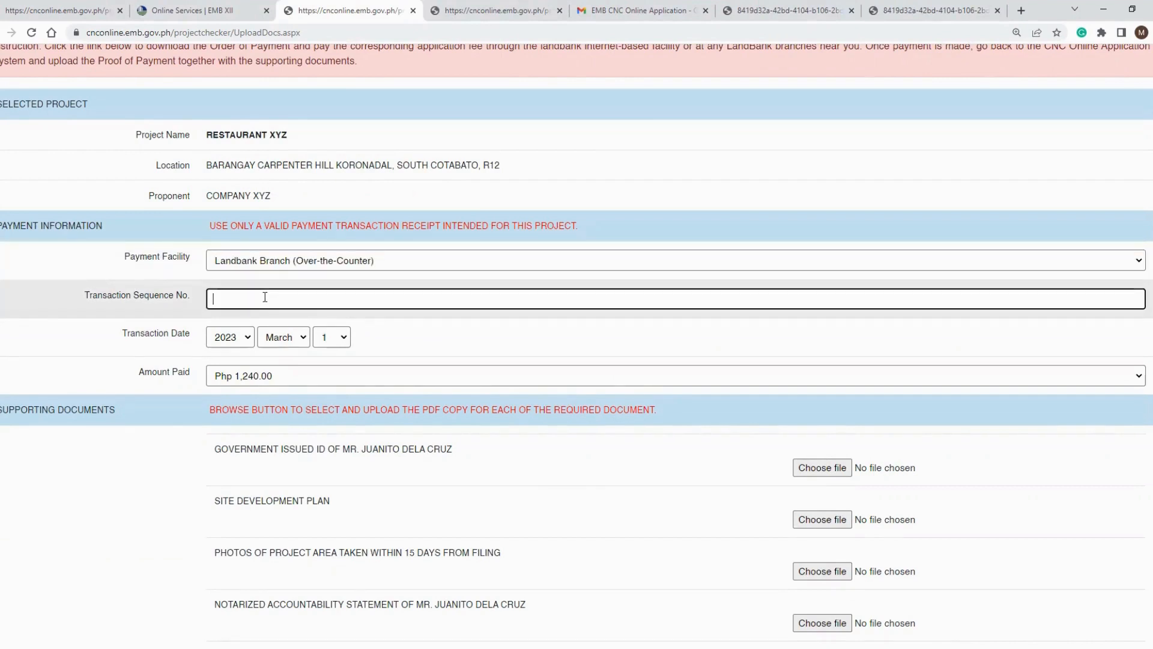
pyautogui.write('12345')
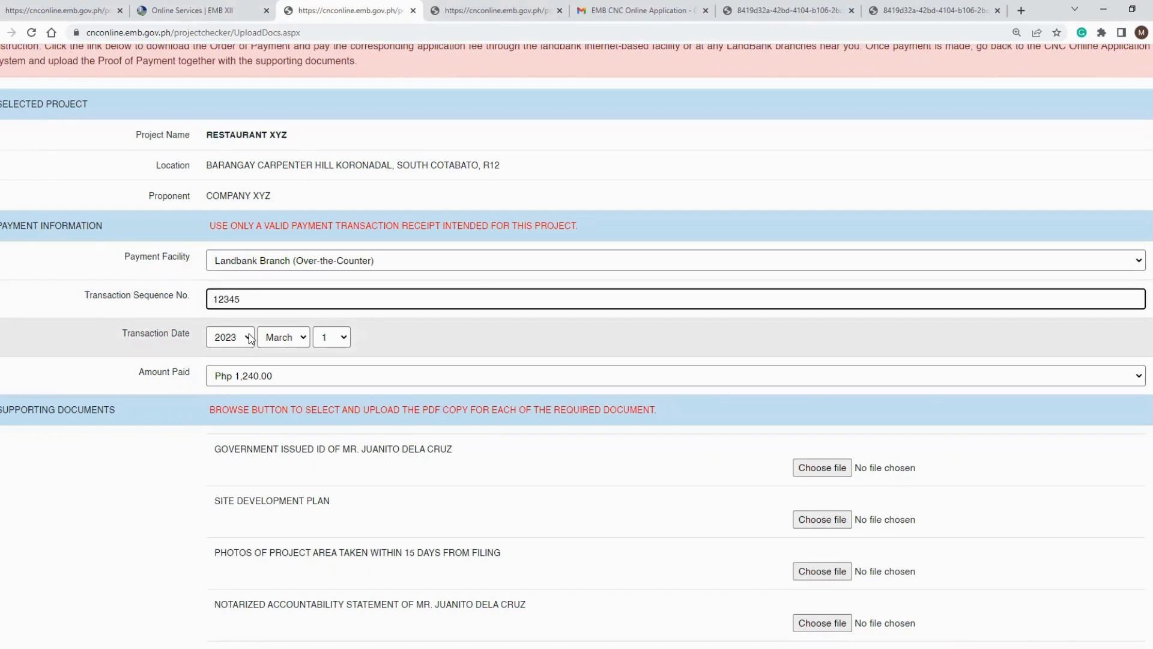
pyautogui.click(336, 338)
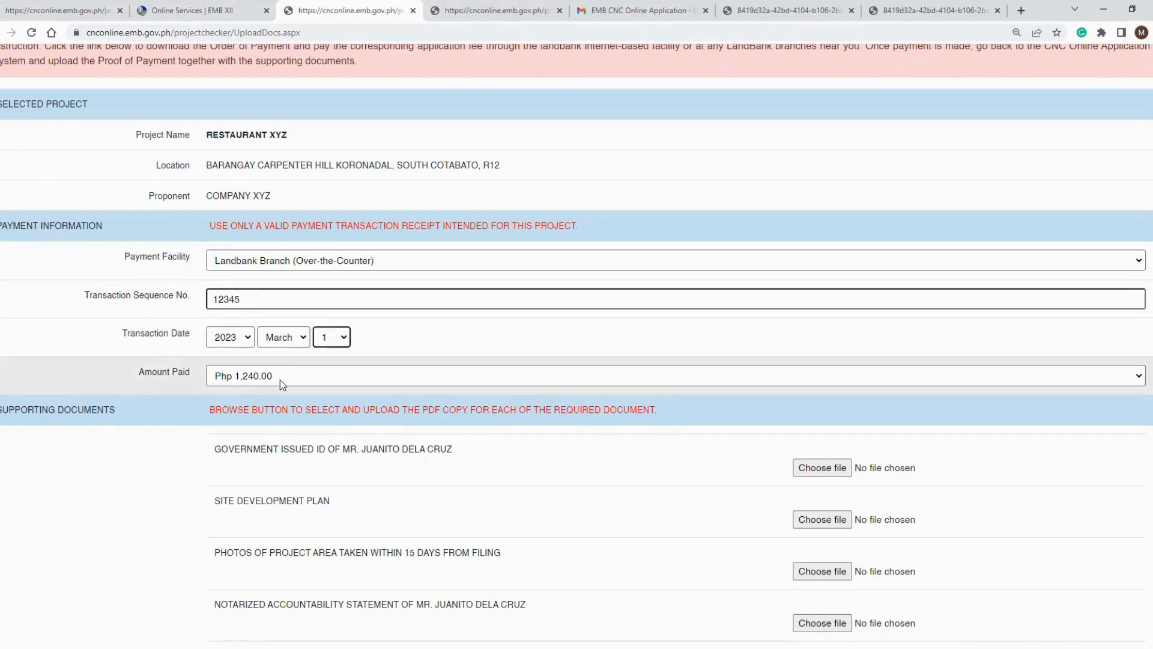
pyautogui.press('Tab')
pyautogui.scroll(-4, 326, 401)
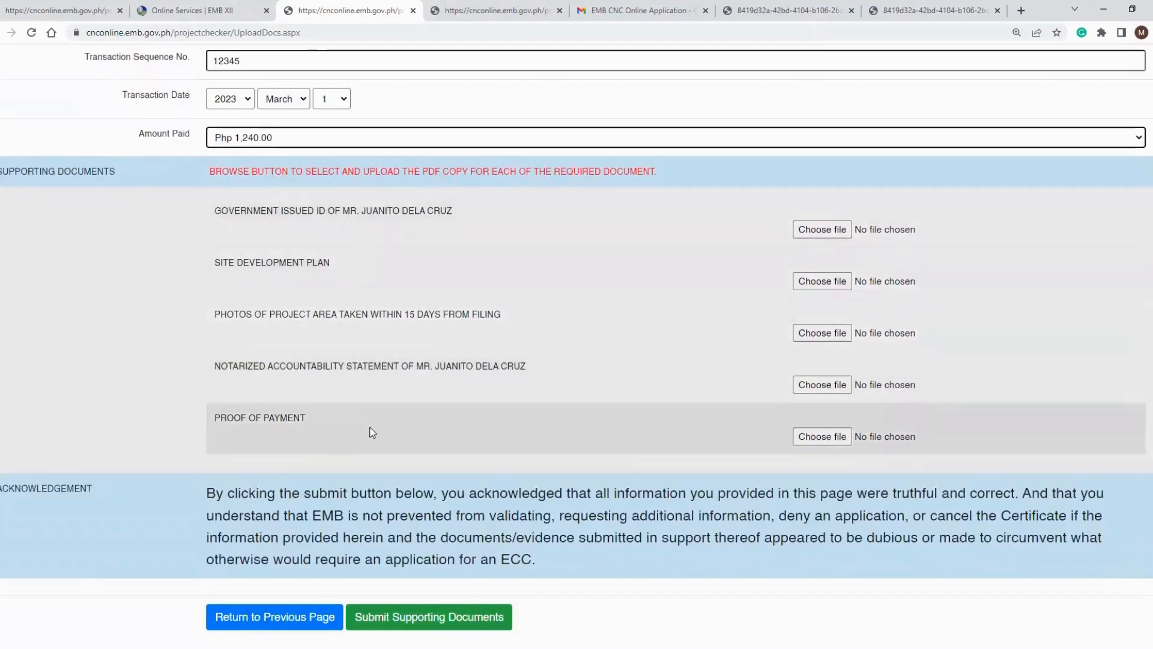
# Upload the Valid ID and Site Development Plan PDFs to their requirement rows.
pyautogui.click(826, 228)
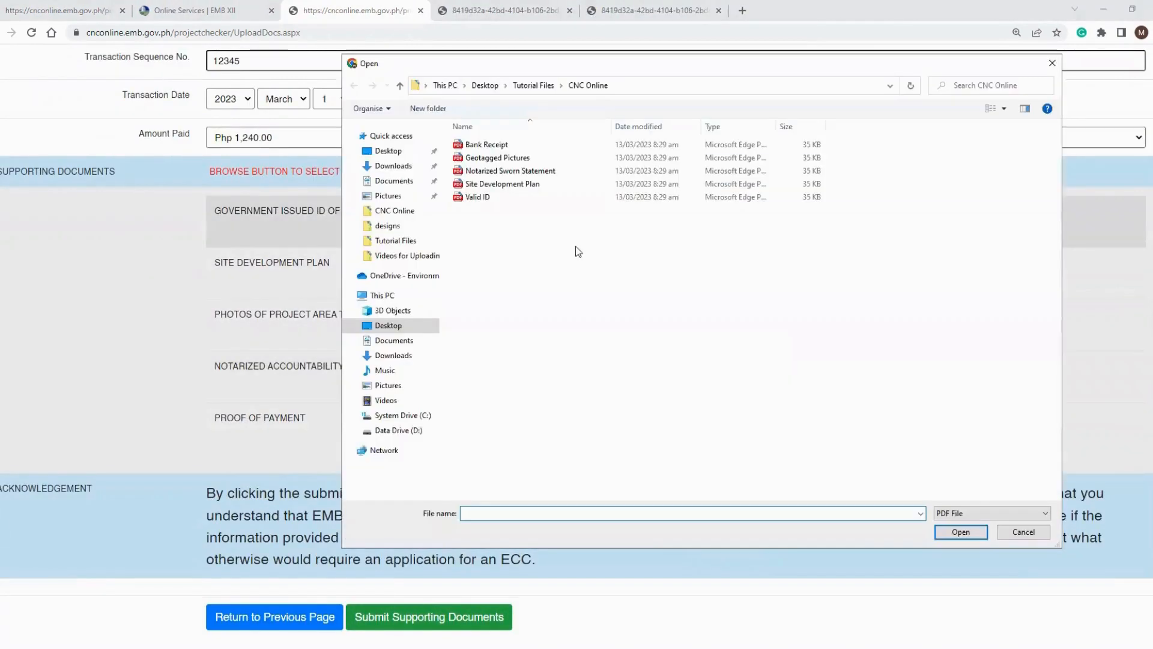
pyautogui.click(473, 201)
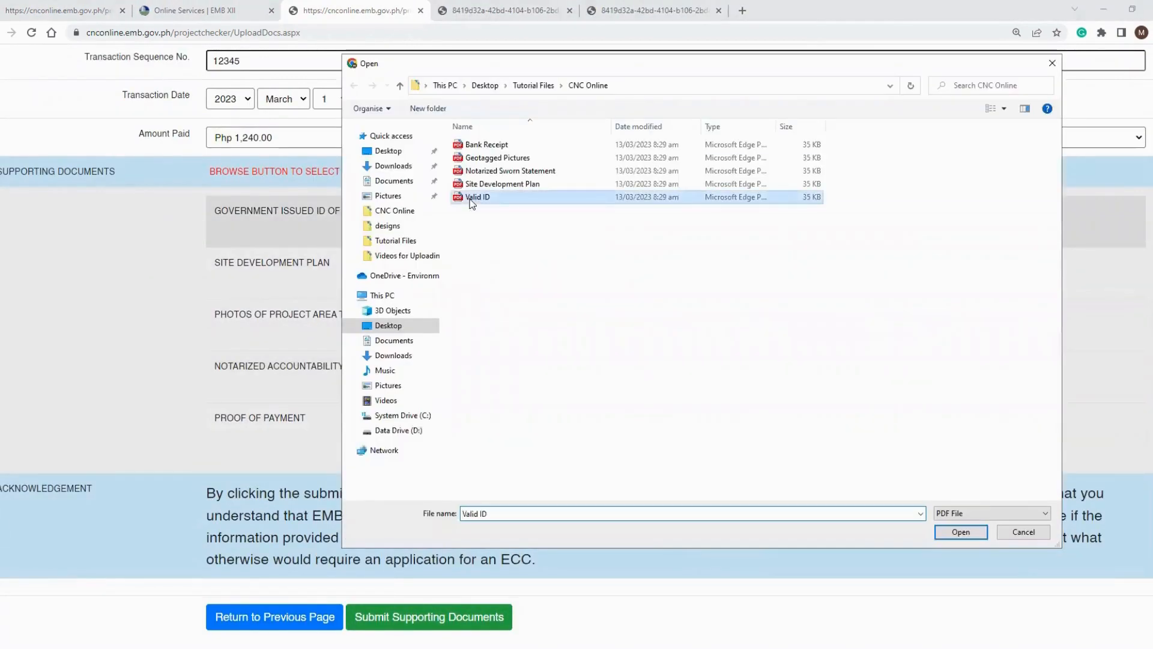
pyautogui.click(961, 532)
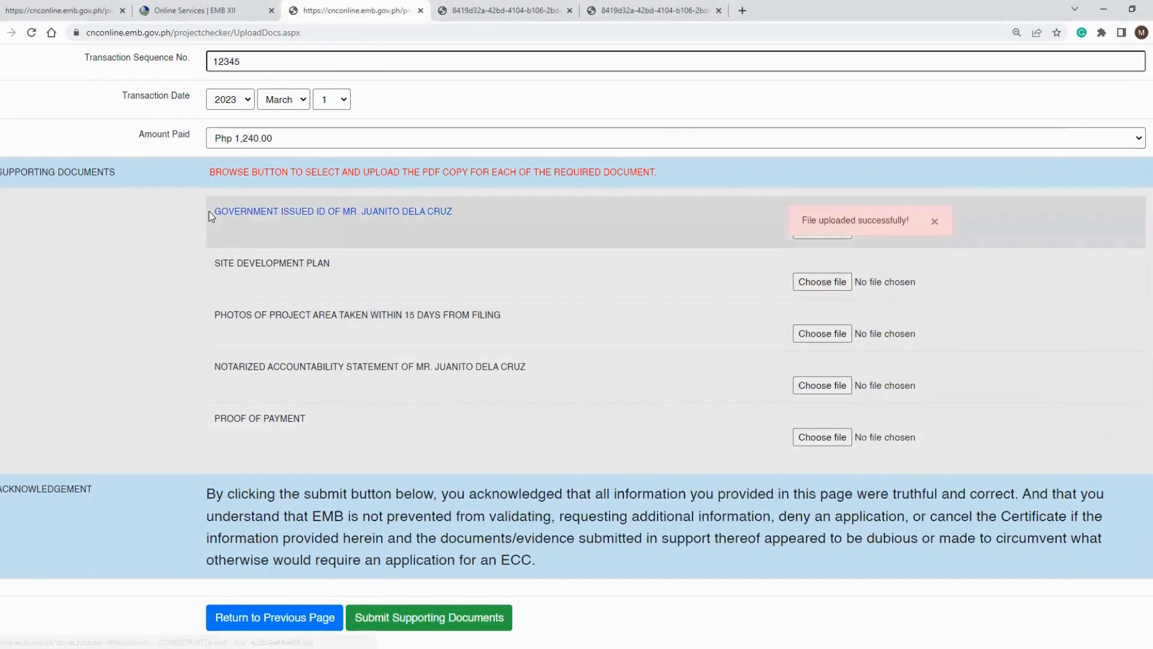
pyautogui.moveTo(210, 216); pyautogui.dragTo(463, 211)
pyautogui.click(174, 243)
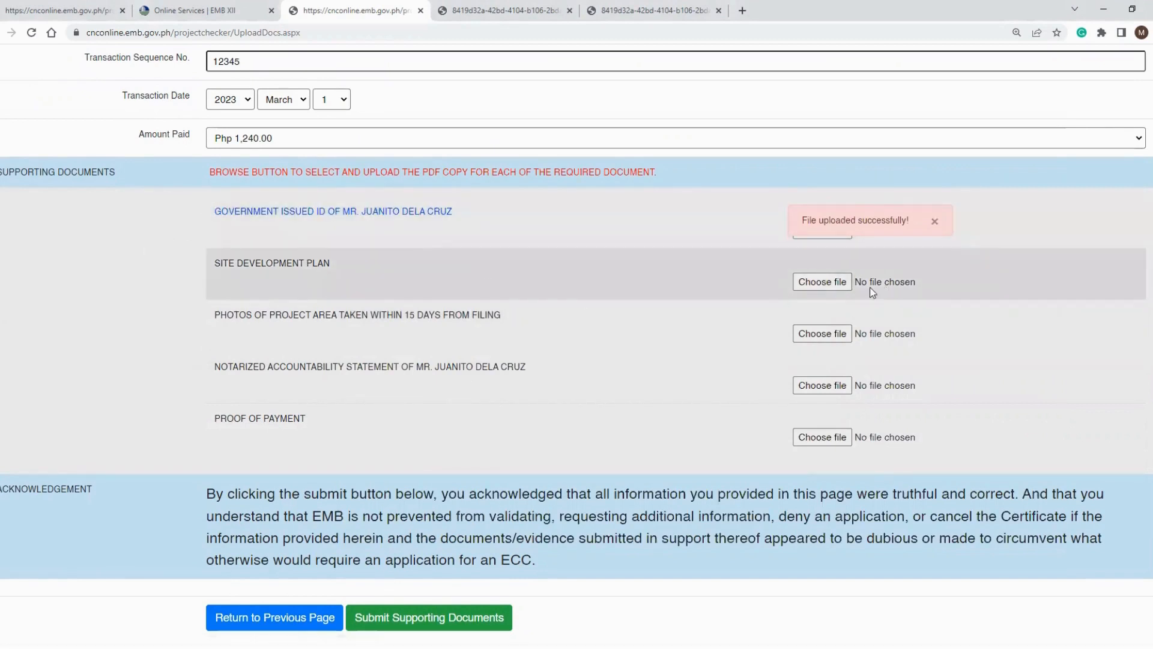
pyautogui.click(816, 283)
pyautogui.click(502, 184)
pyautogui.doubleClick(502, 187)
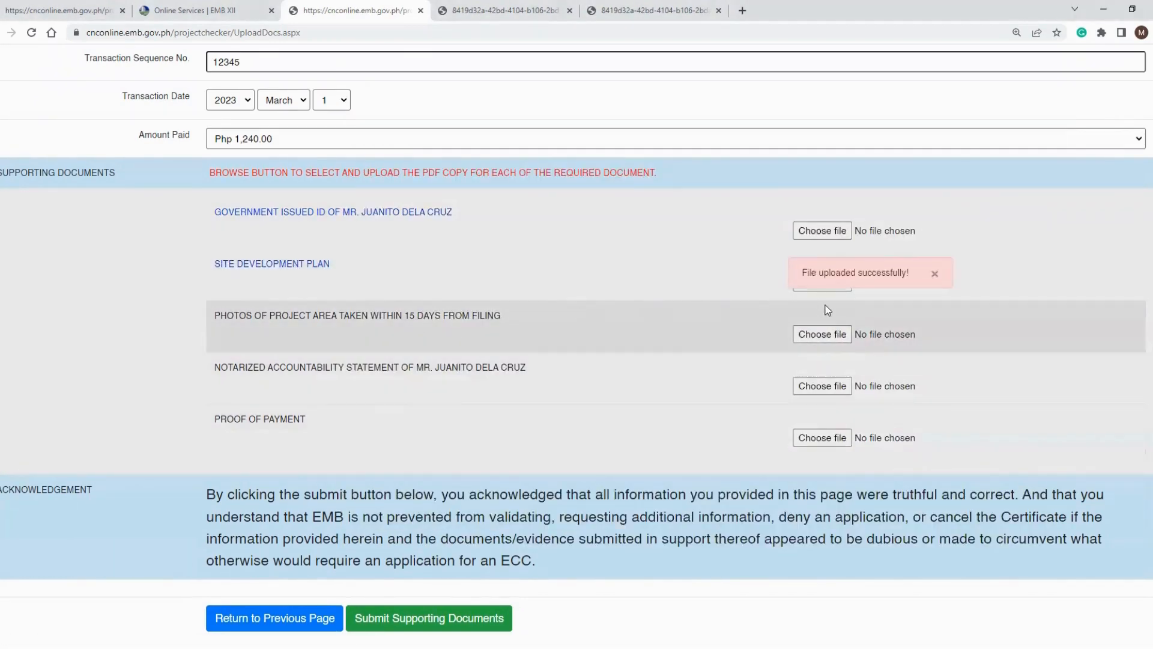
# Upload the Geotagged Pictures, Notarized Sworn Statement and Bank Receipt PDFs.
pyautogui.click(826, 342)
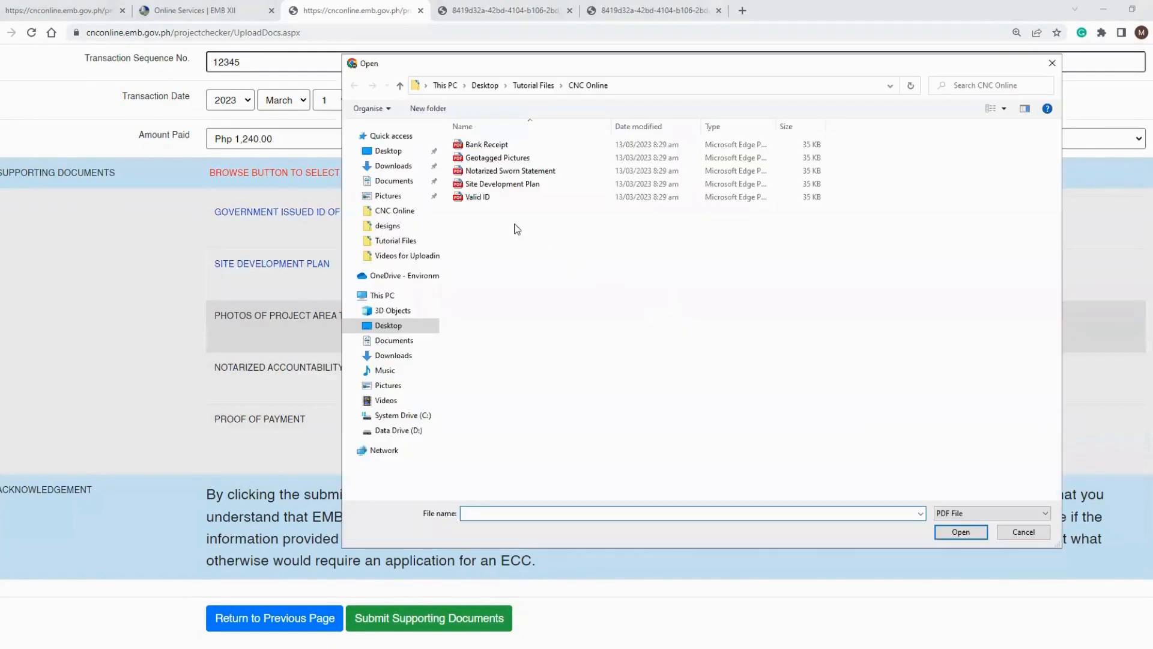
pyautogui.doubleClick(505, 160)
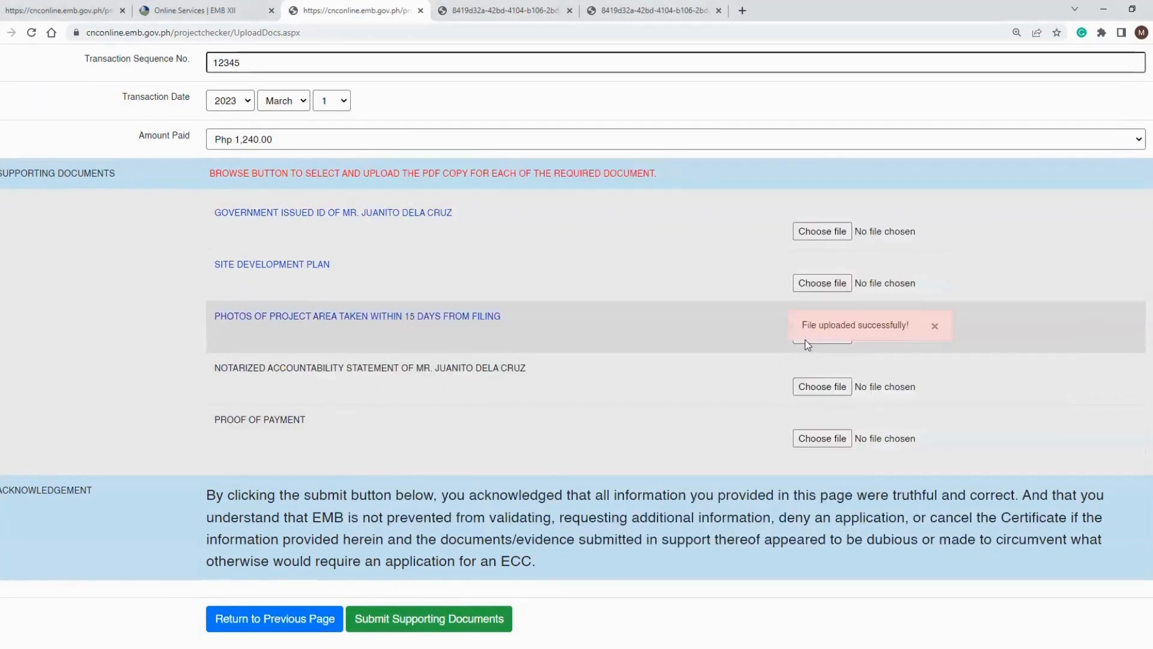
pyautogui.click(814, 389)
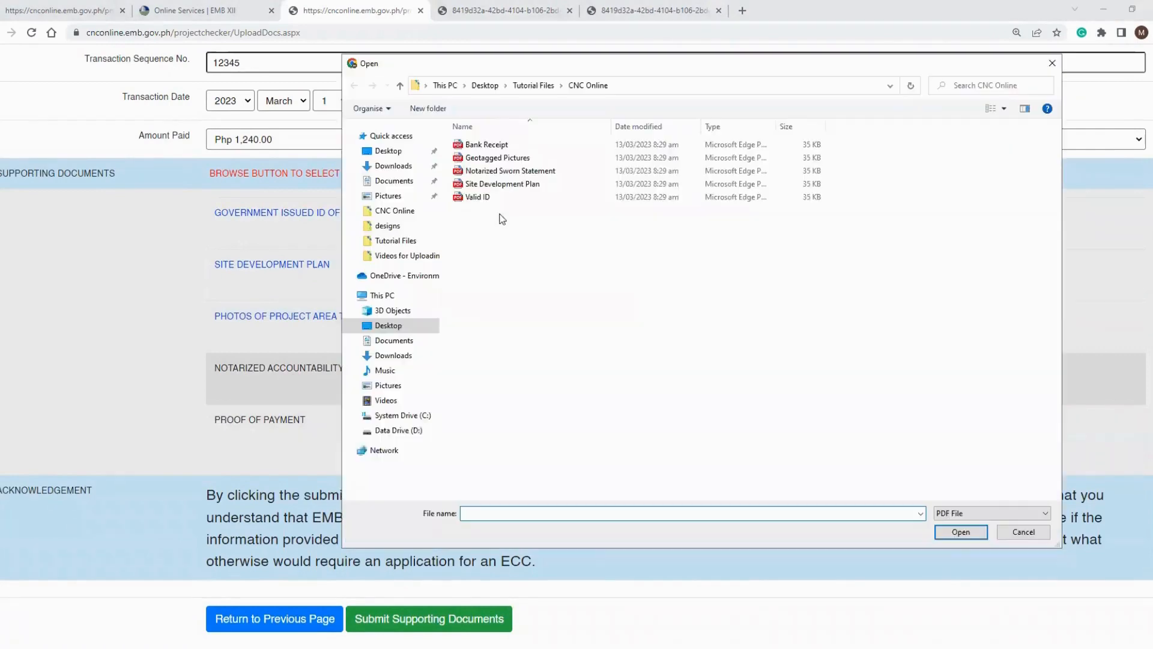
pyautogui.click(502, 172)
pyautogui.doubleClick(501, 172)
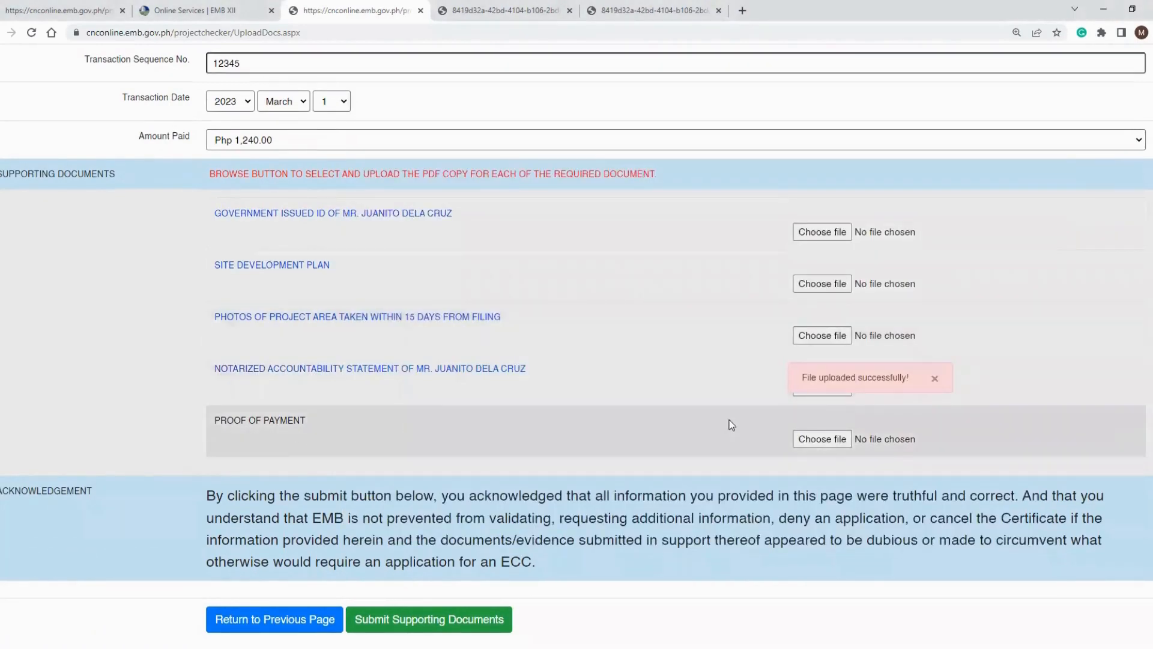
pyautogui.click(813, 444)
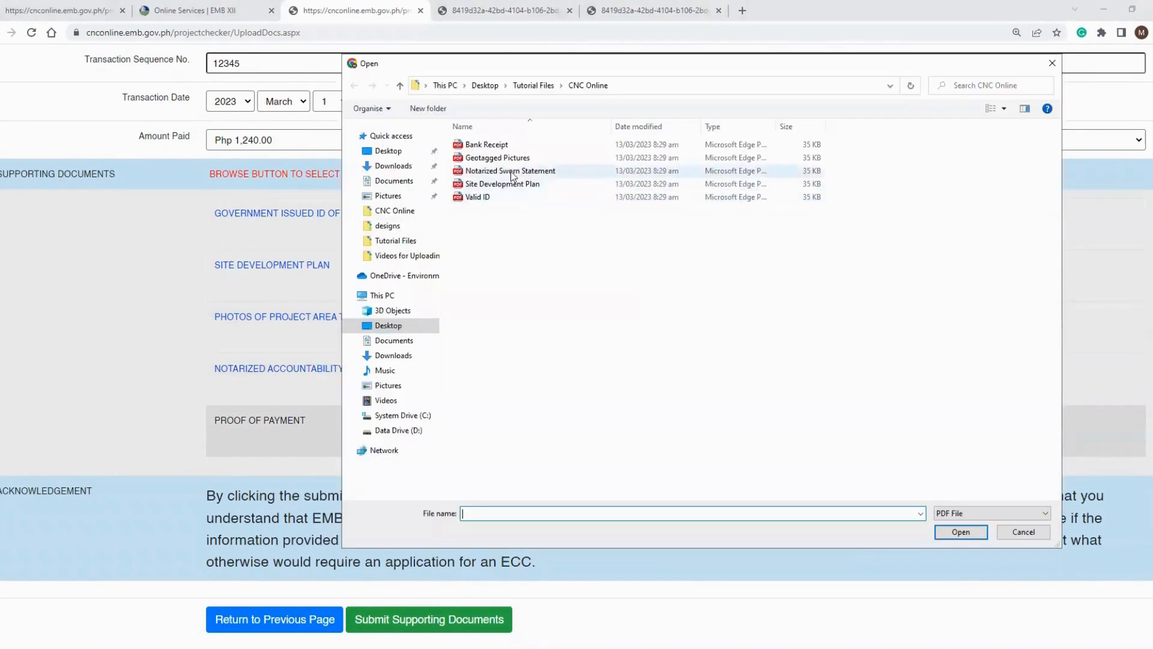
pyautogui.click(492, 146)
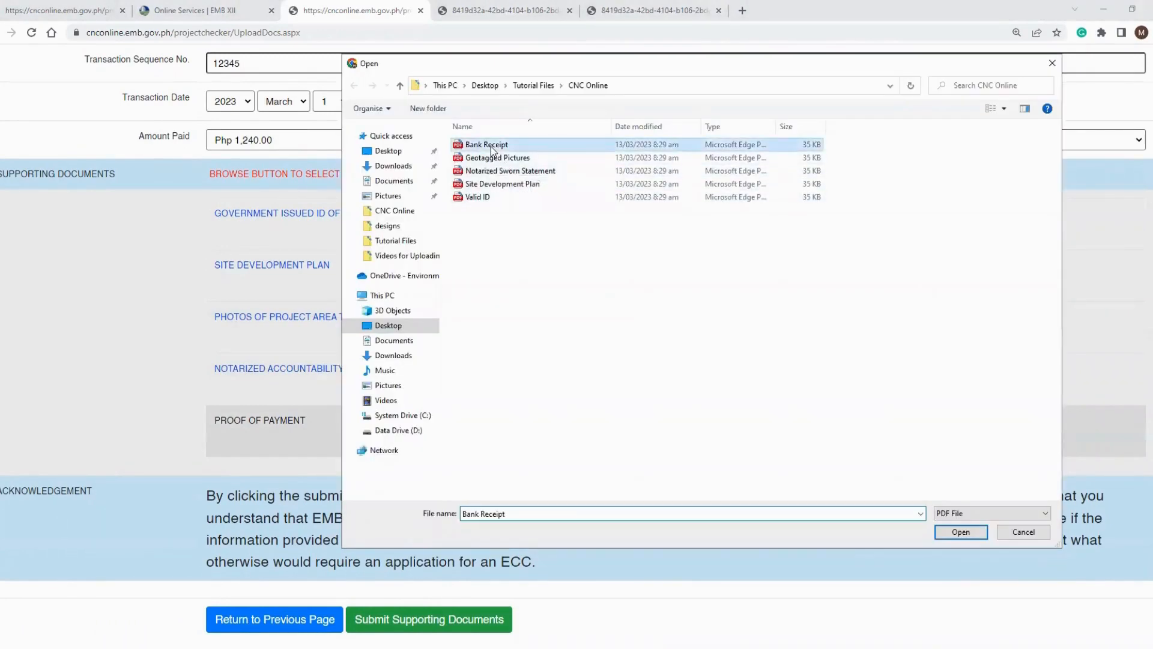
pyautogui.press('Return')
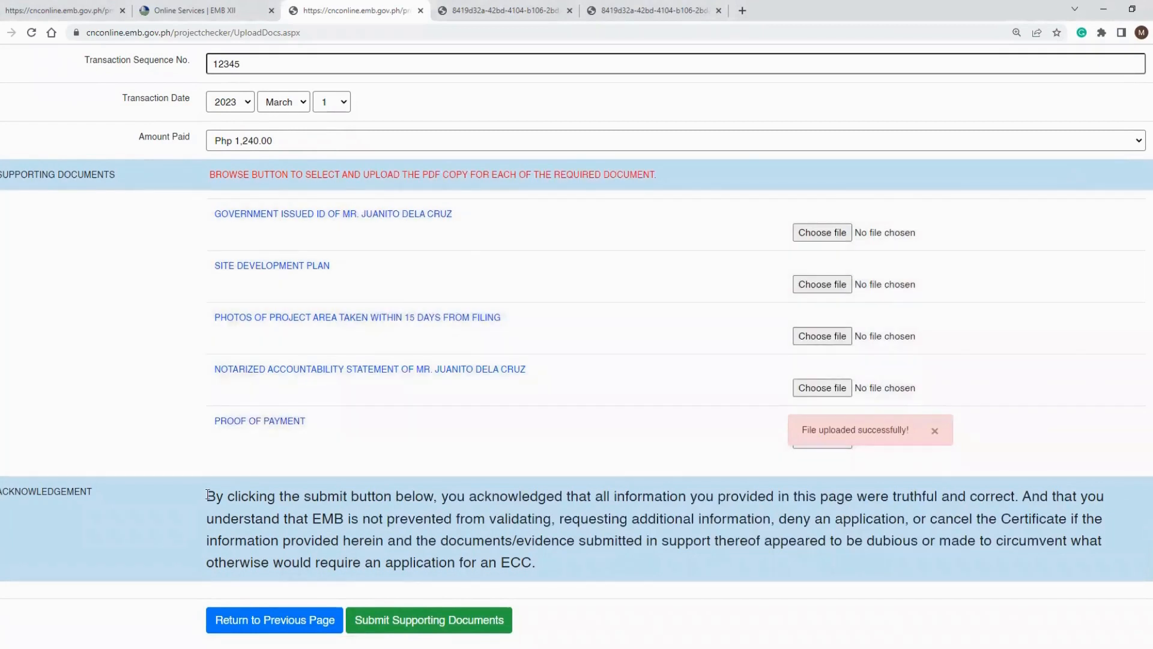
pyautogui.moveTo(207, 495); pyautogui.dragTo(556, 571)
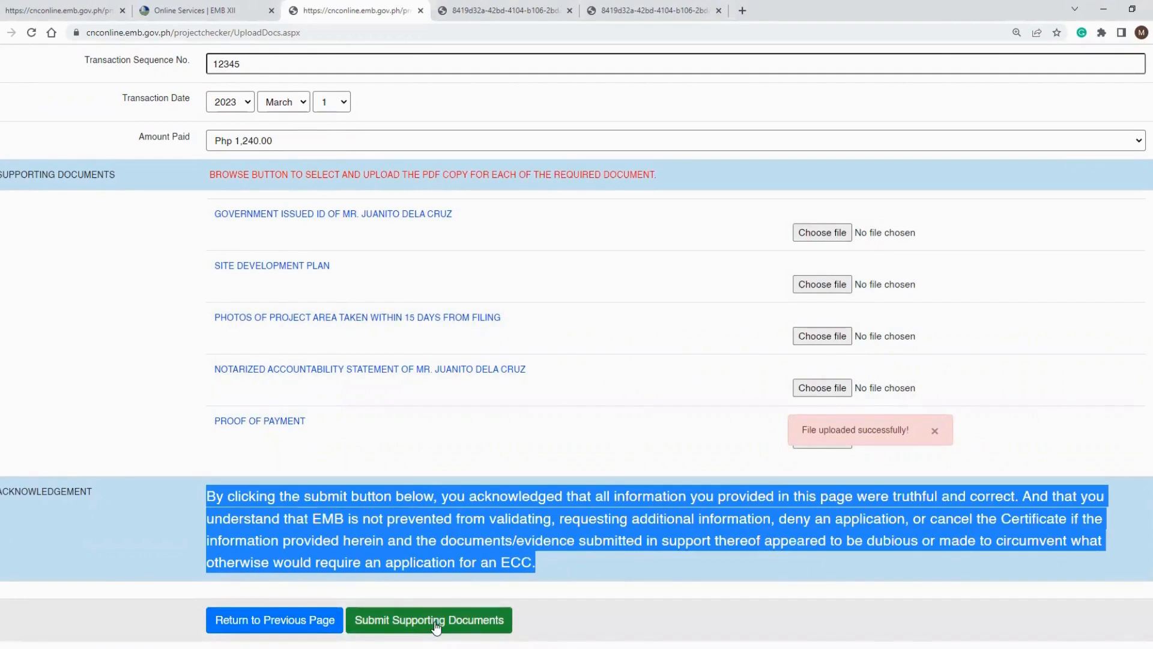
pyautogui.click(181, 534)
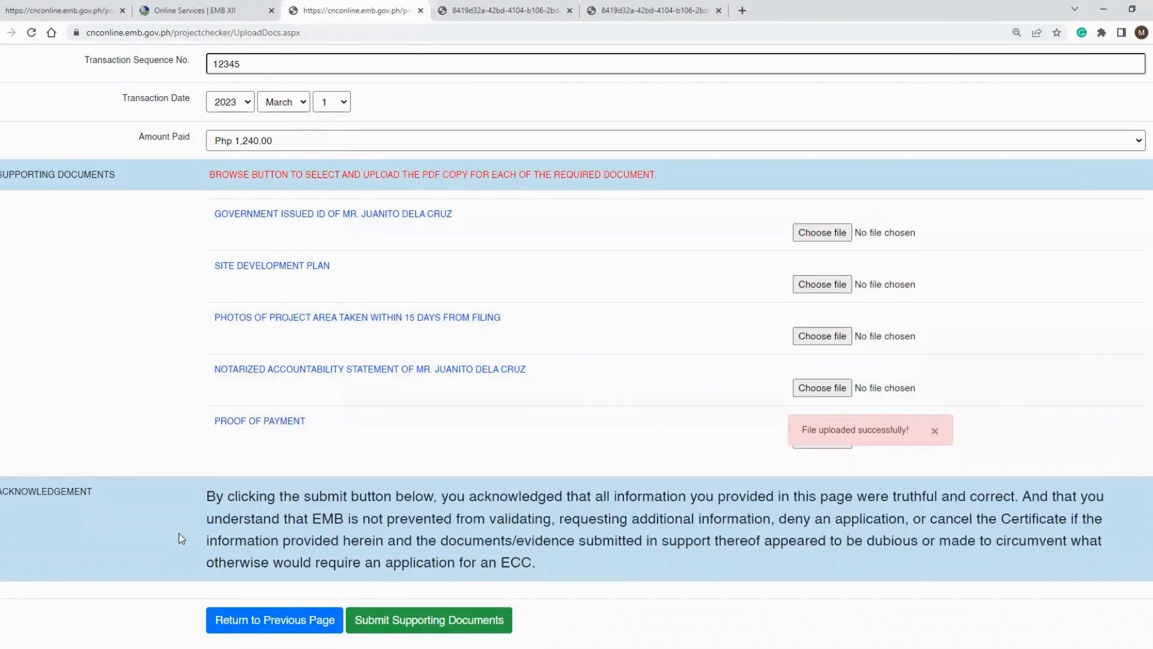